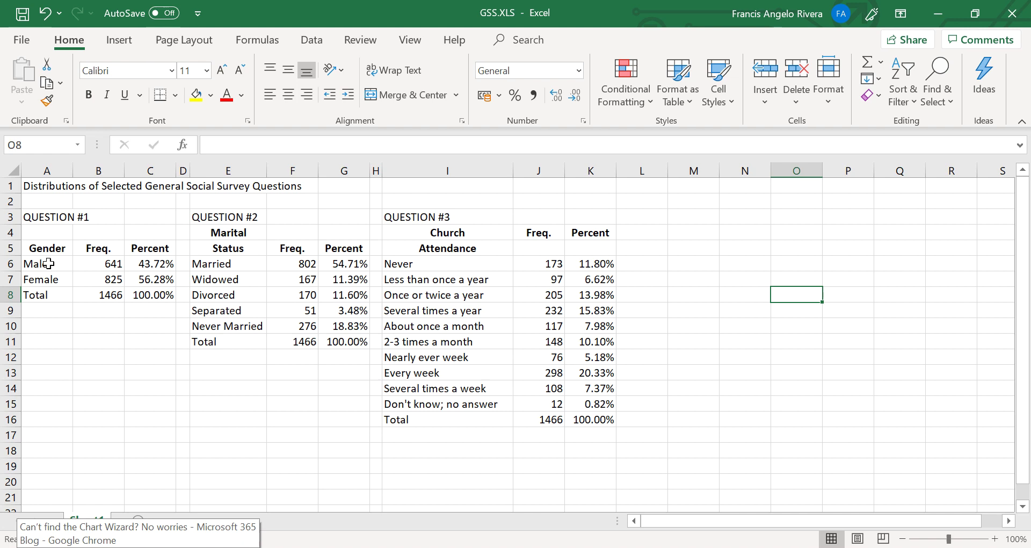
Insert a 2-D clustered column chart of the Male (641) and Female (825) frequencies in A6:B7.
drag(50, 261, 96, 281)
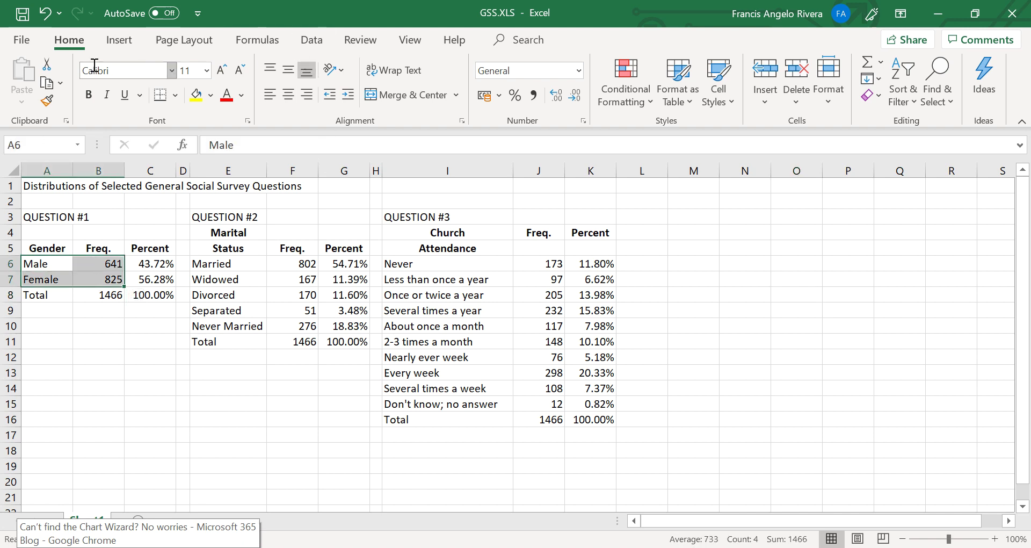
click(134, 41)
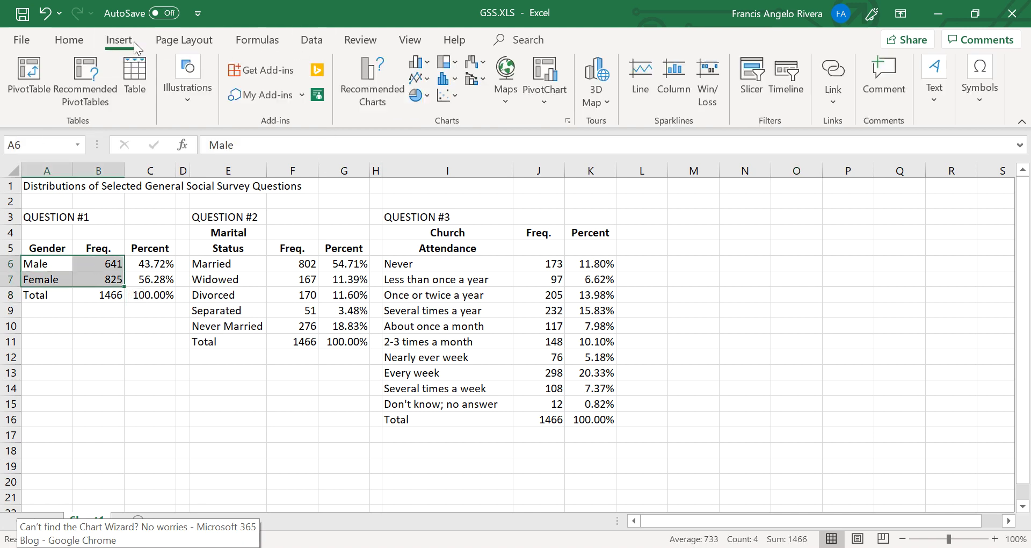
click(427, 67)
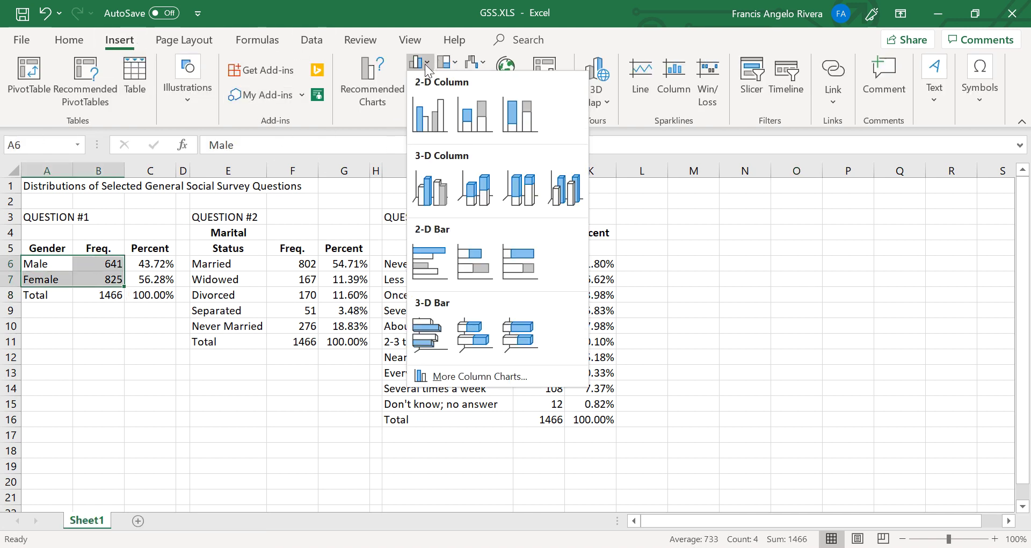
click(474, 117)
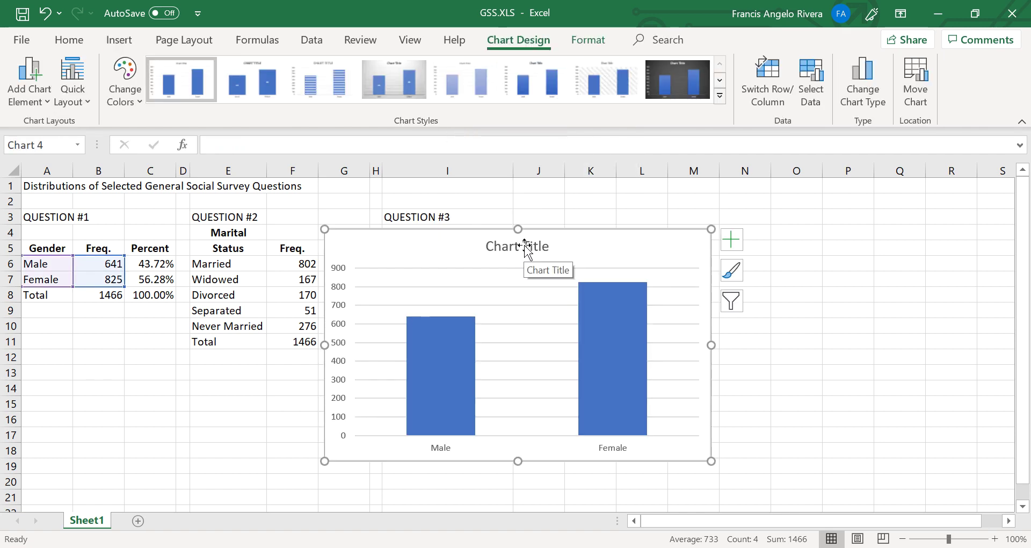
Replace the gender chart's default title with 'General Social Survey: Church Attendance'.
click(545, 245)
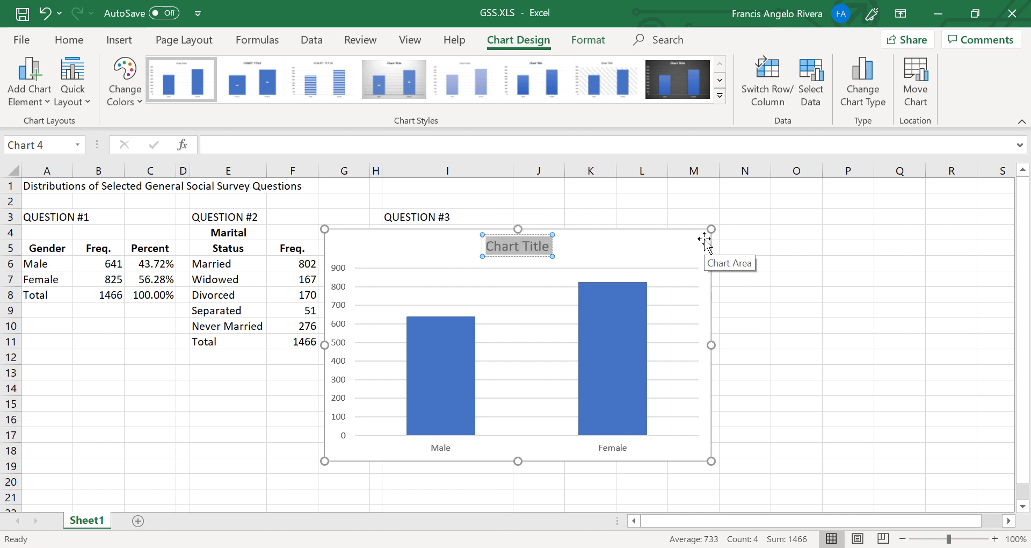
text(General)
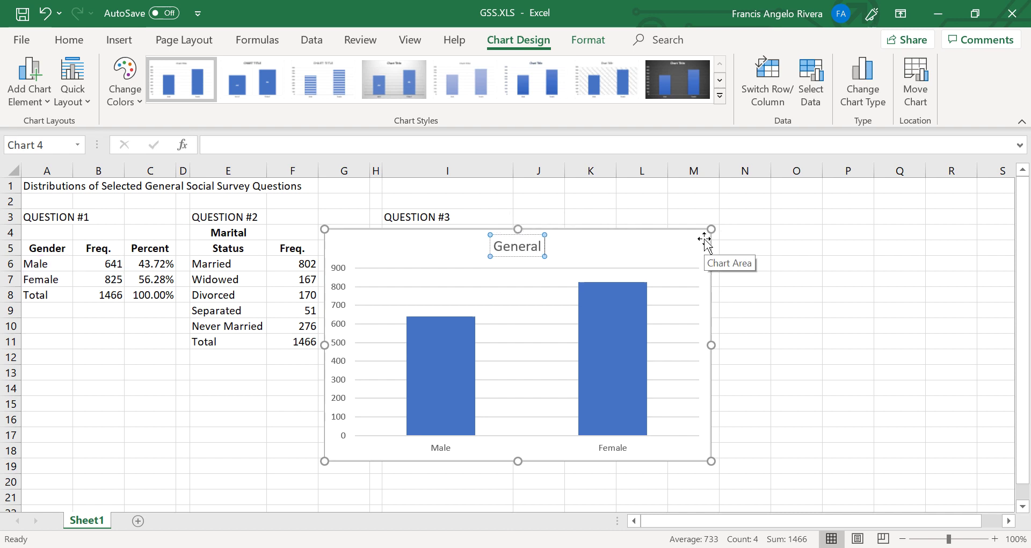
text( Social Survey)
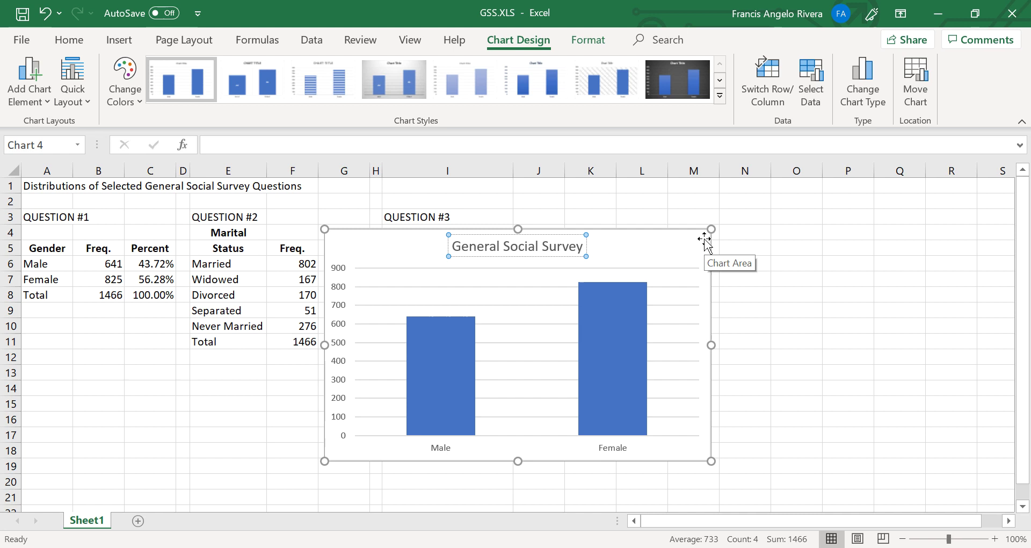
text(: Church A)
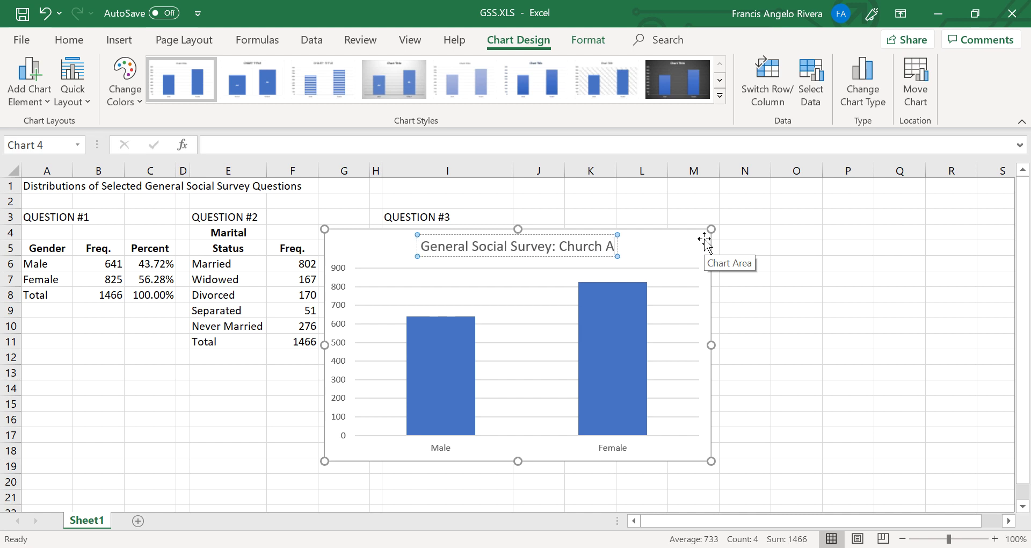
text(ttendance)
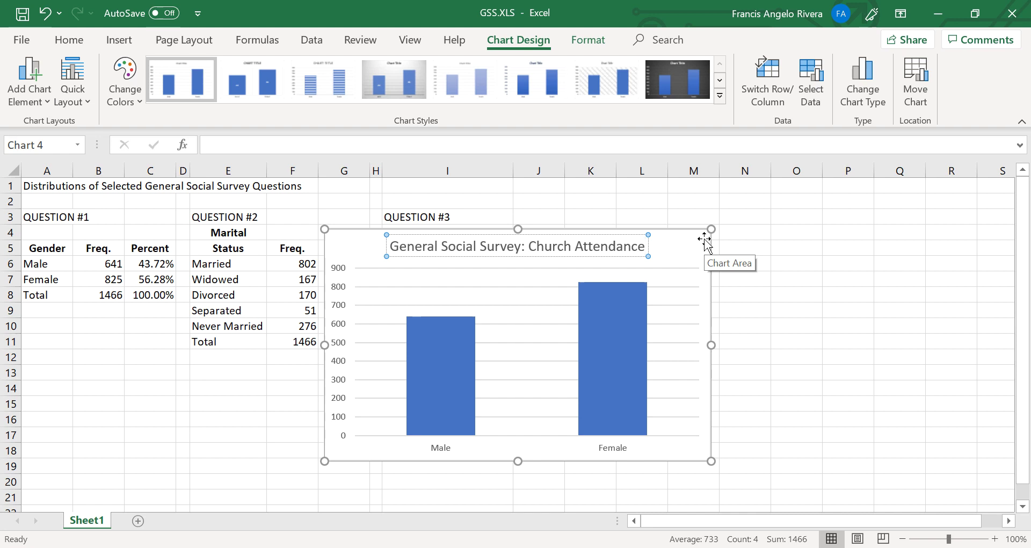
Turn on axis titles, name the horizontal axis 'Gender' and clear the vertical axis placeholder.
click(676, 269)
click(732, 239)
click(765, 278)
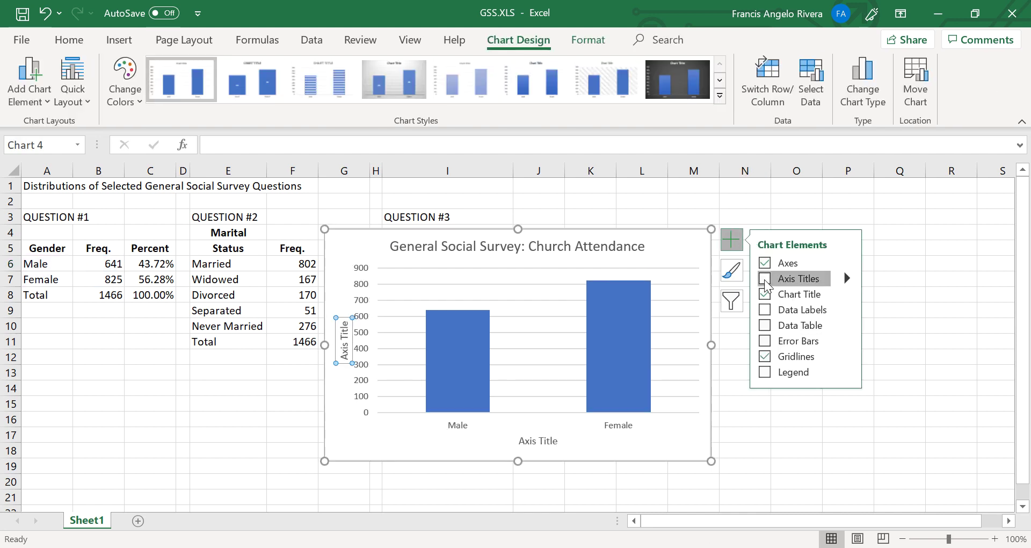
triple_click(534, 441)
text(Gender)
click(346, 329)
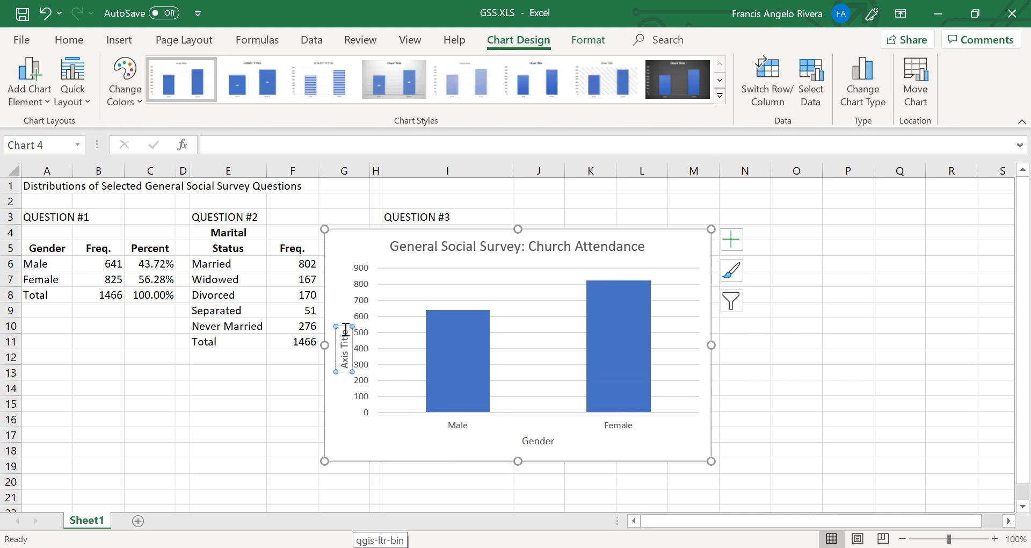
triple_click(345, 329)
key(BackSpace)
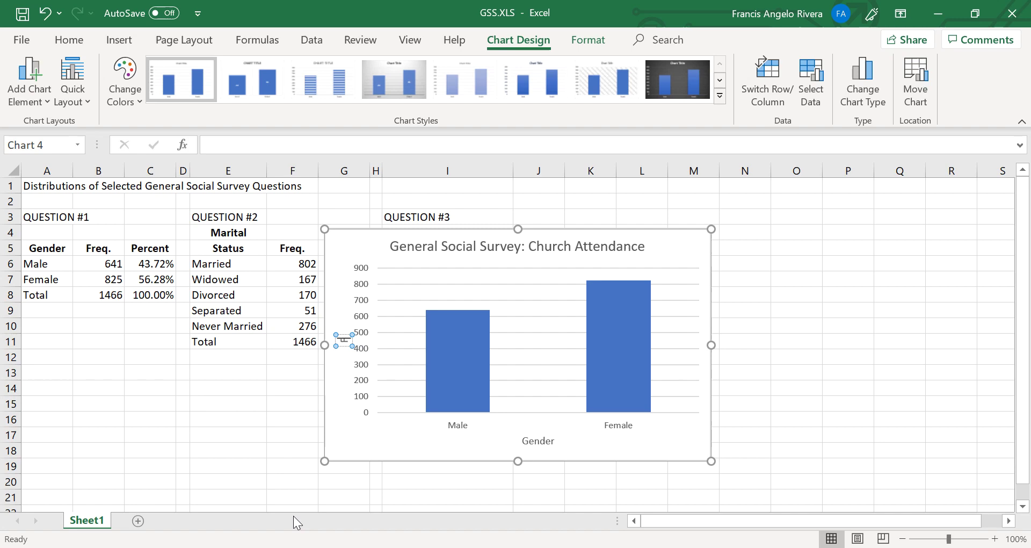
Title the vertical axis 'Frequency', then move the gender chart to a new Sheet2 and return to Sheet1.
text(Frequency)
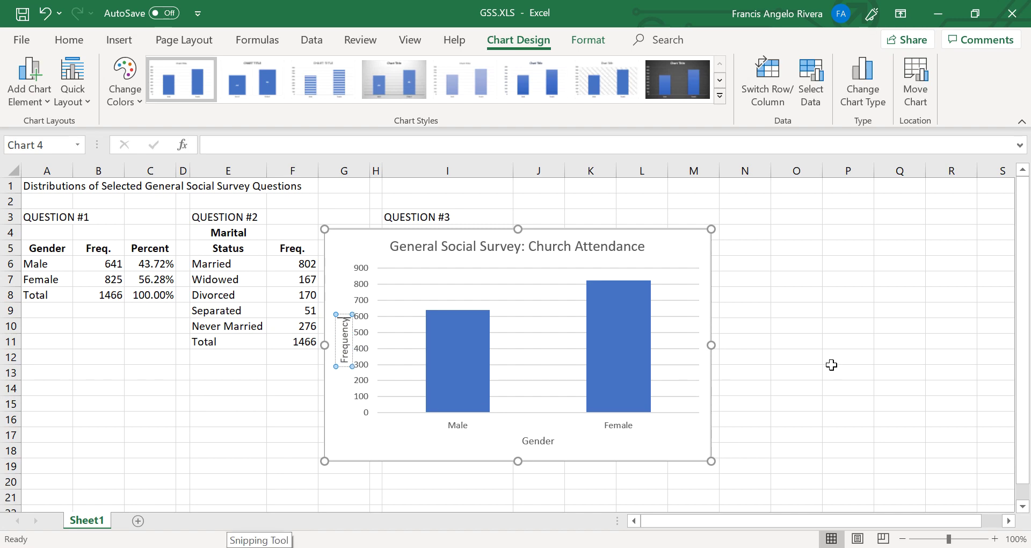
click(693, 244)
key(ctrl+c)
click(138, 520)
key(ctrl+v)
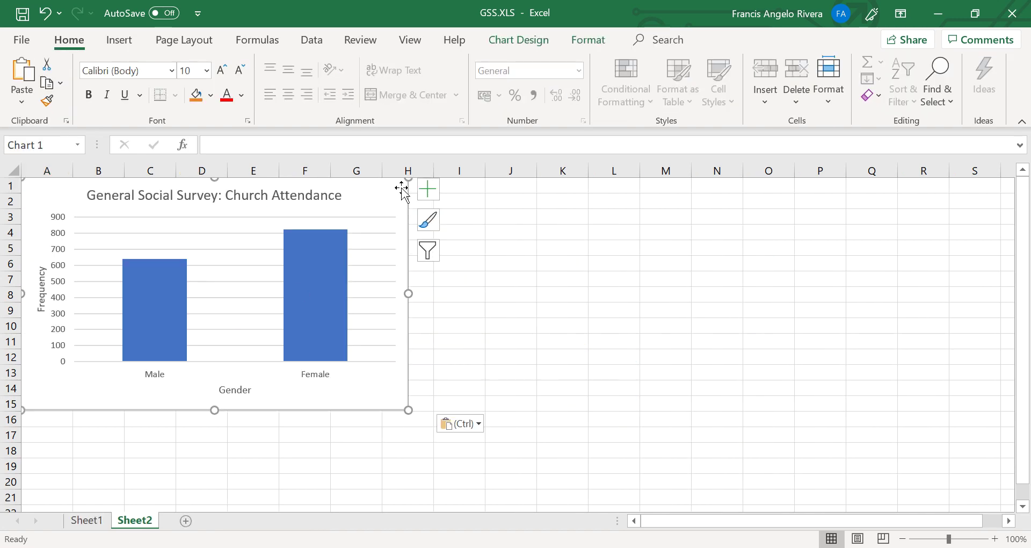
drag(402, 189, 443, 210)
key(ctrl+Page_Up)
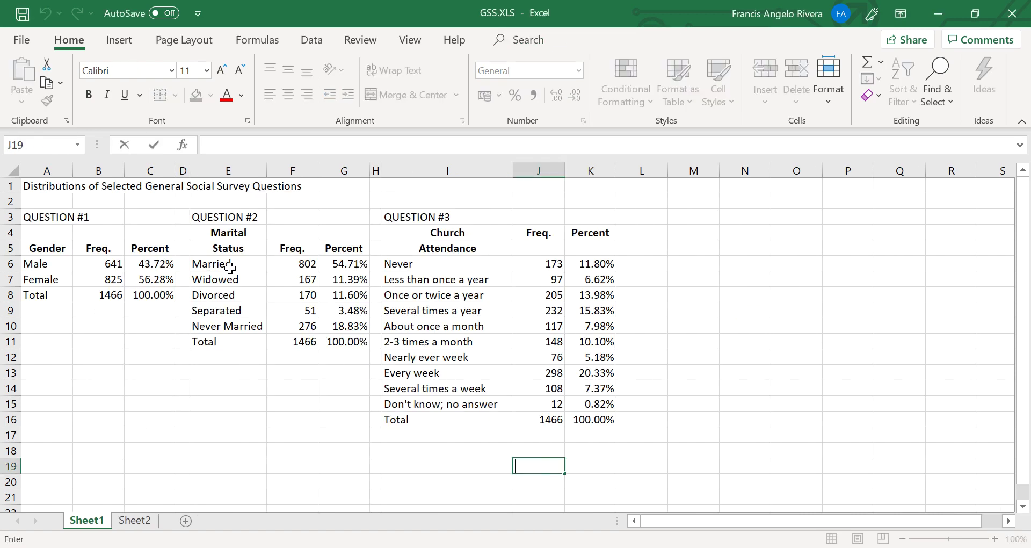
Insert a 2-D pie chart of marital statuses (E6:E10) with their percentages (G6:G10).
drag(225, 263, 236, 325)
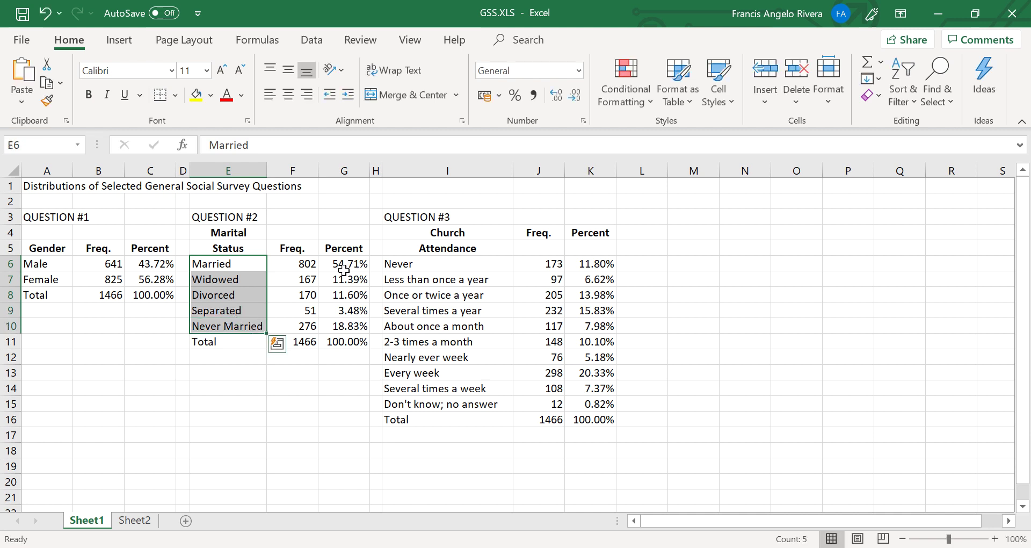
drag(352, 266, 354, 324)
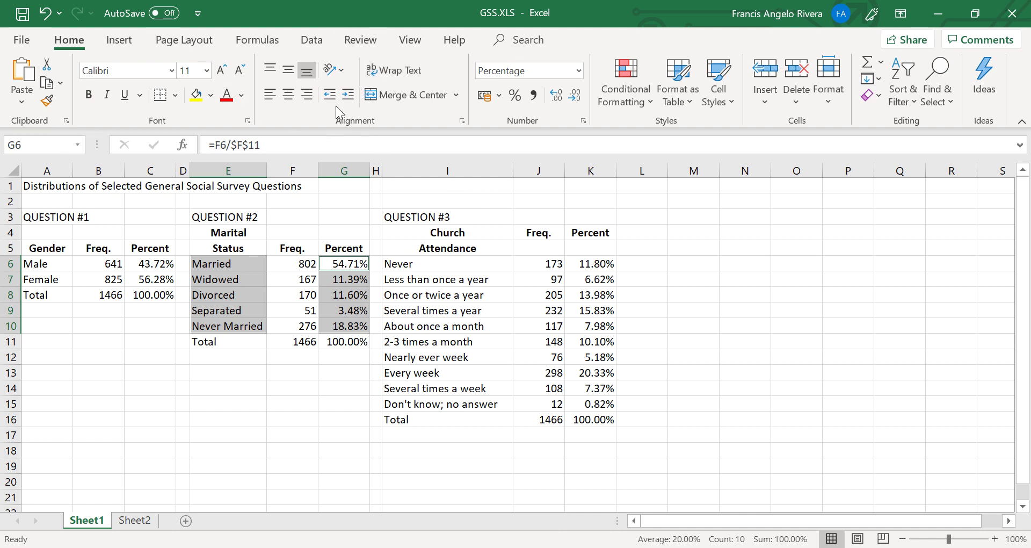
click(119, 40)
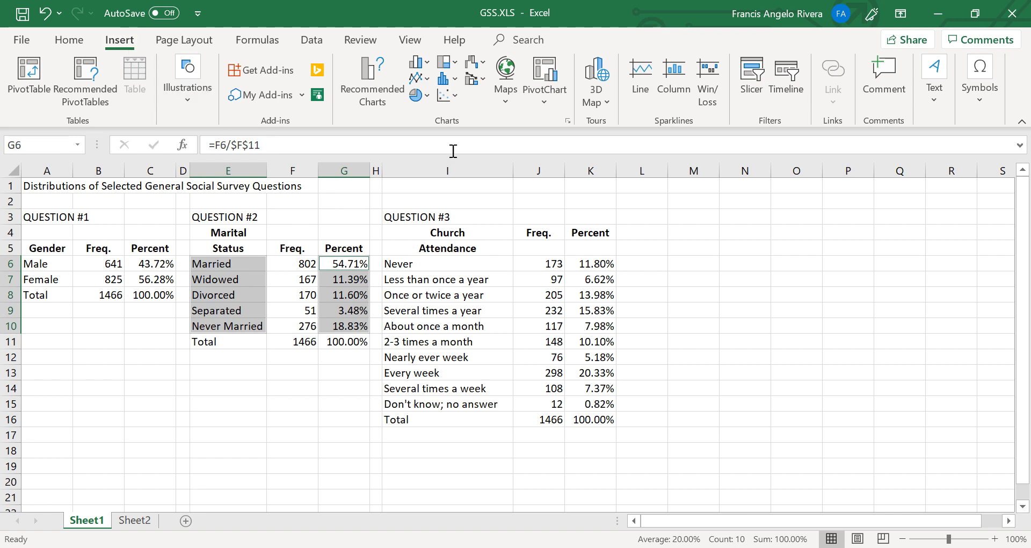
click(426, 97)
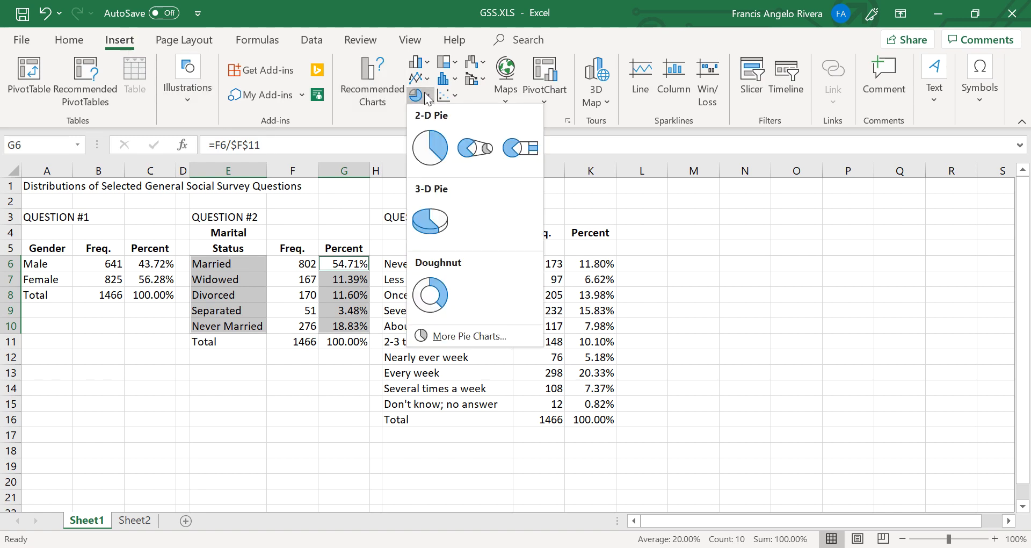
click(430, 146)
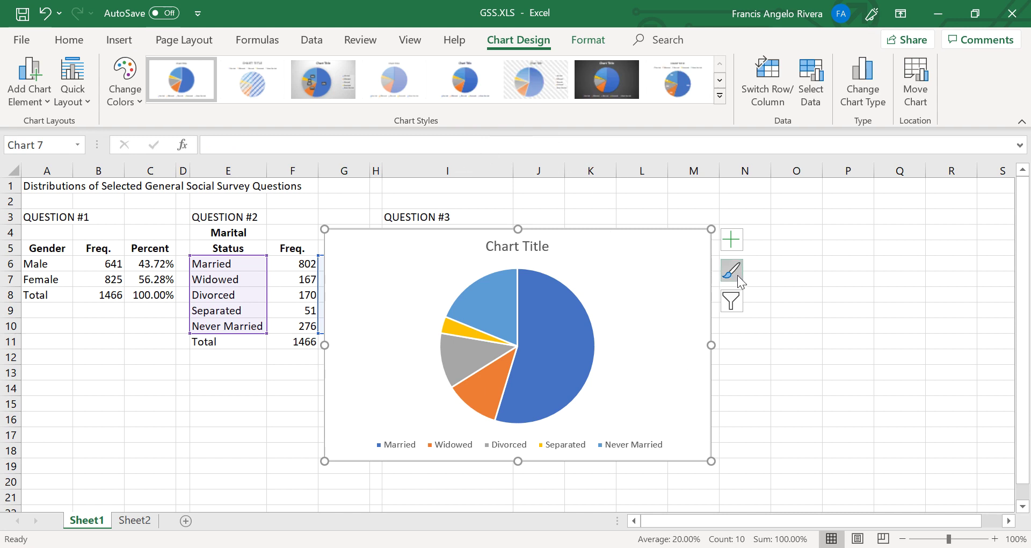
Give the pie name-and-percent data callout labels and remove its legend.
click(732, 240)
click(765, 278)
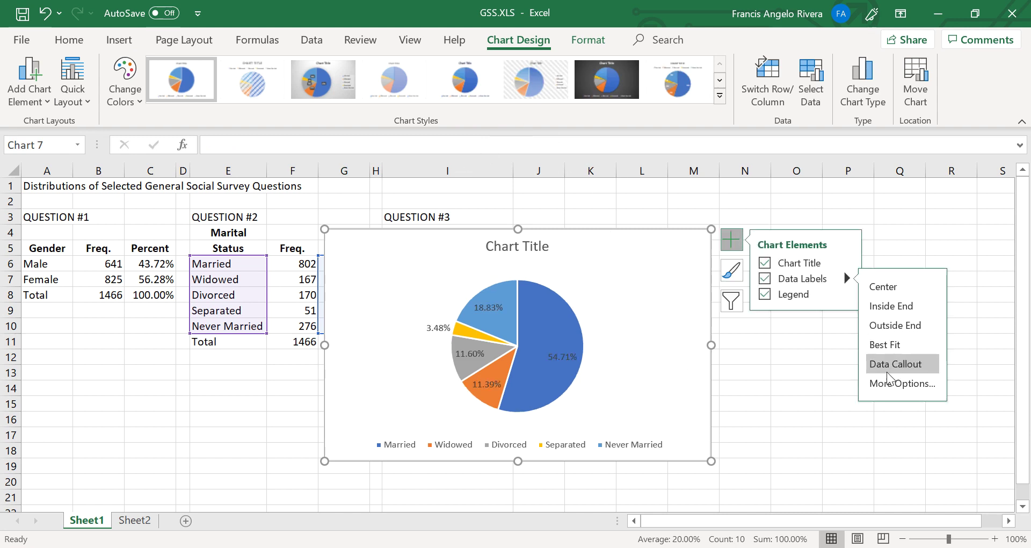
click(892, 366)
click(765, 294)
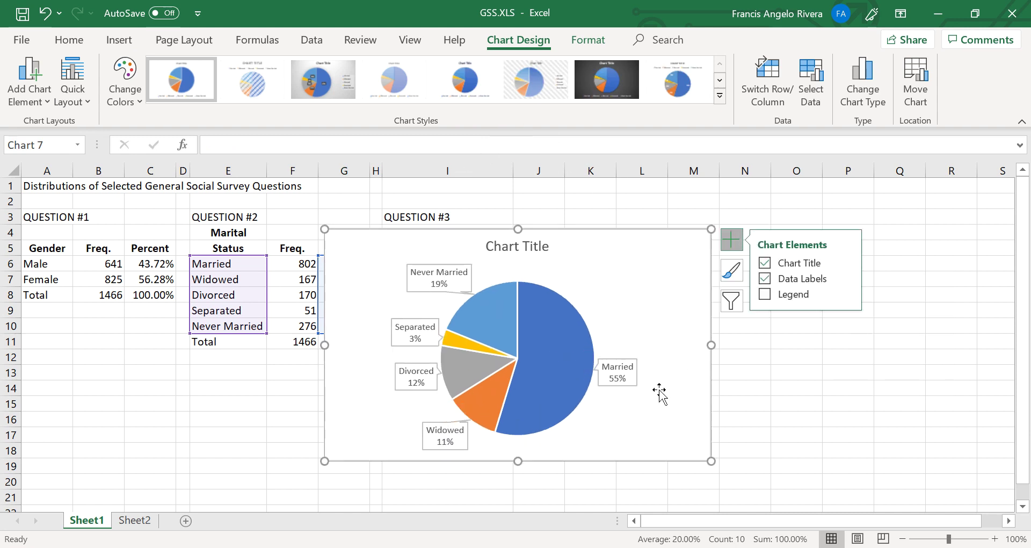
Clear the pie chart's placeholder title text.
click(533, 246)
triple_click(533, 245)
key(BackSpace)
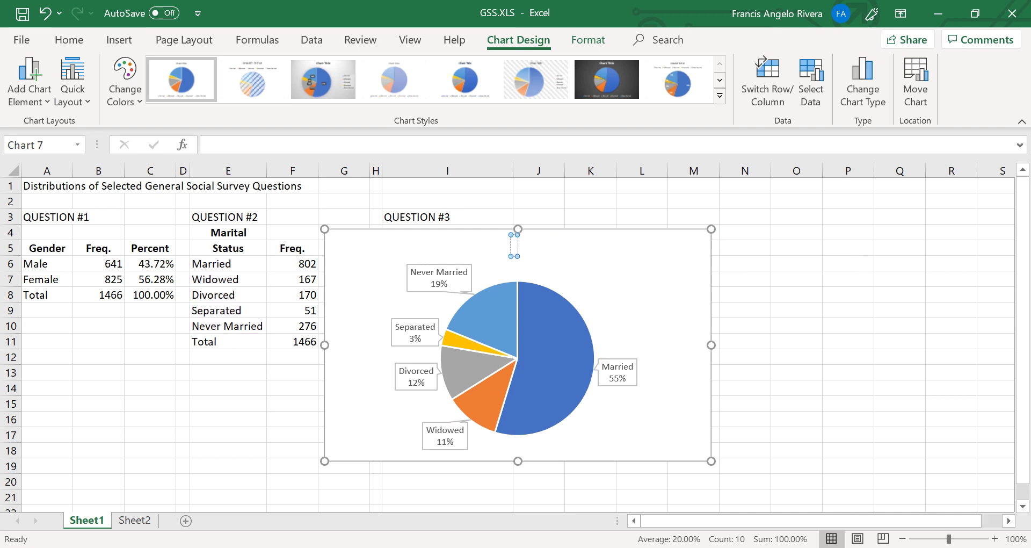
Enter the pie title 'General Social Survey: Marital Status'.
text(General Soci)
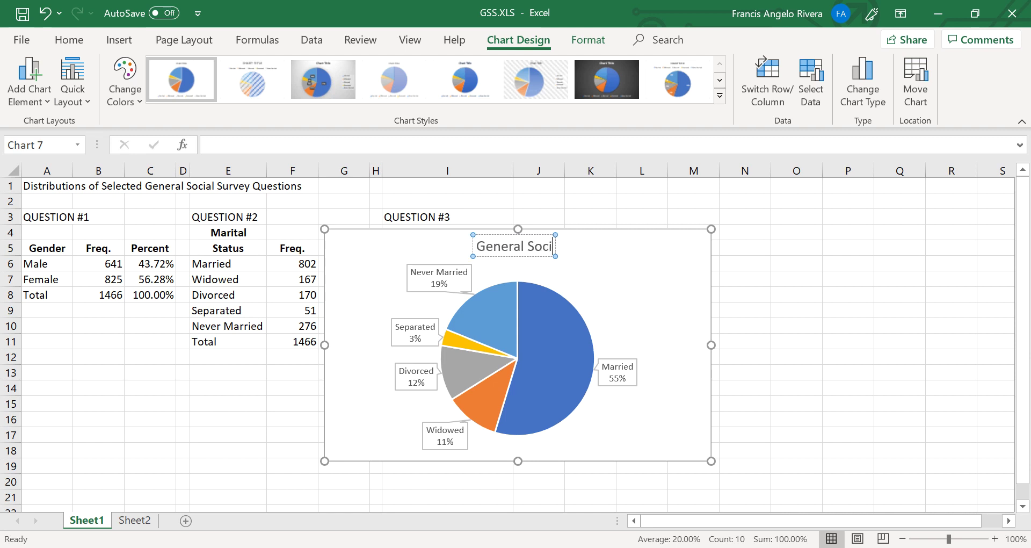
text(al Survey)
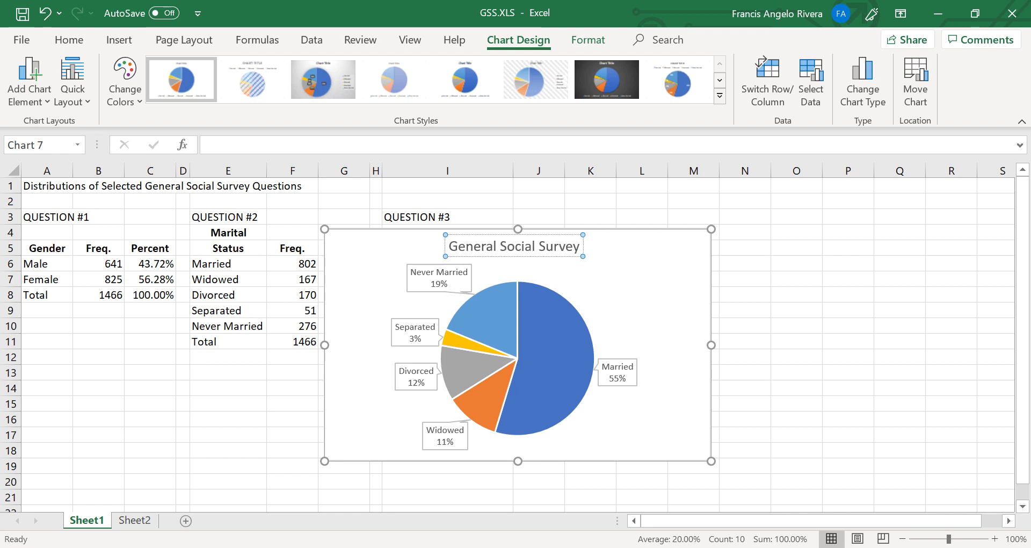
text(:)
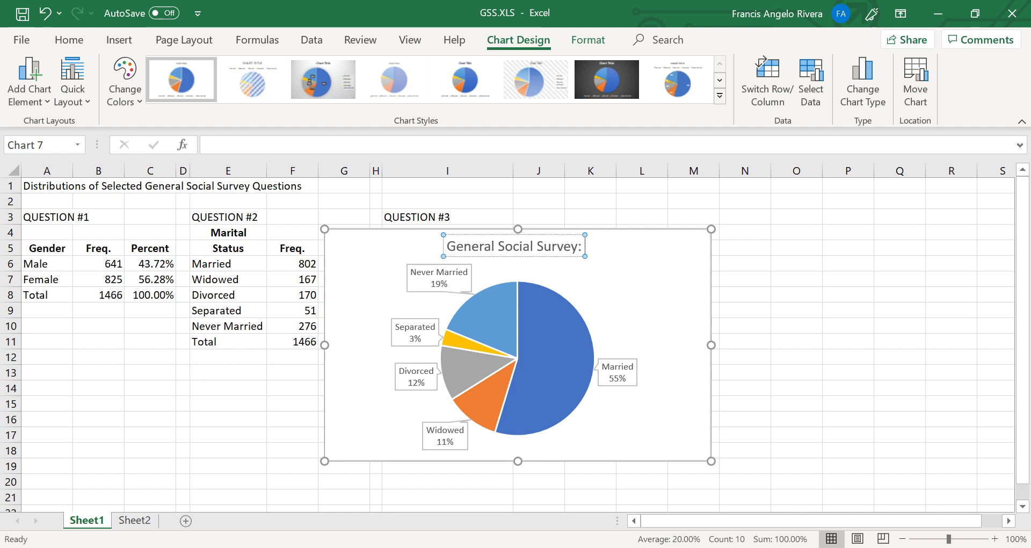
text( Marital Status)
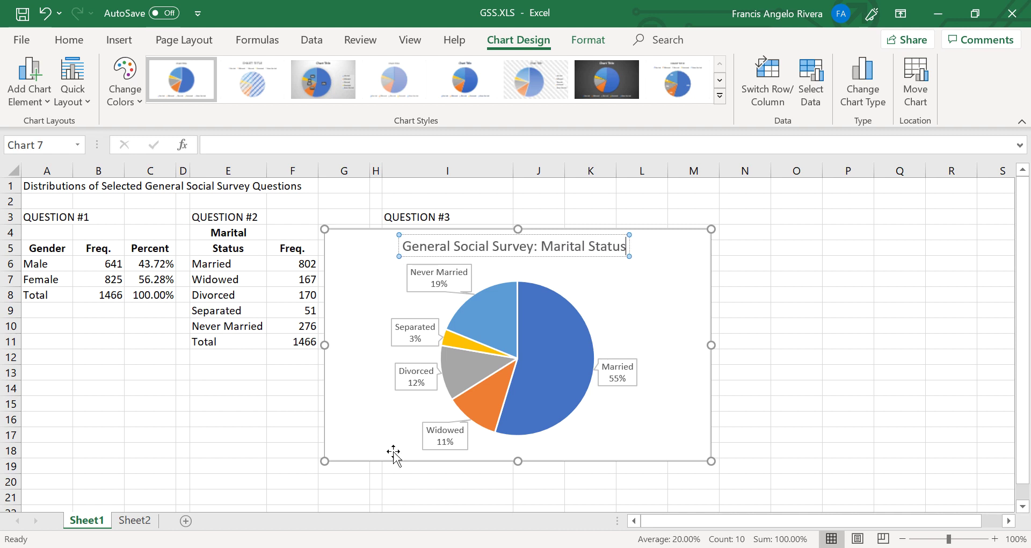
Undo an accidental title nudge and paste the pie chart onto Sheet2 beside the gender chart.
click(672, 453)
drag(486, 253, 567, 253)
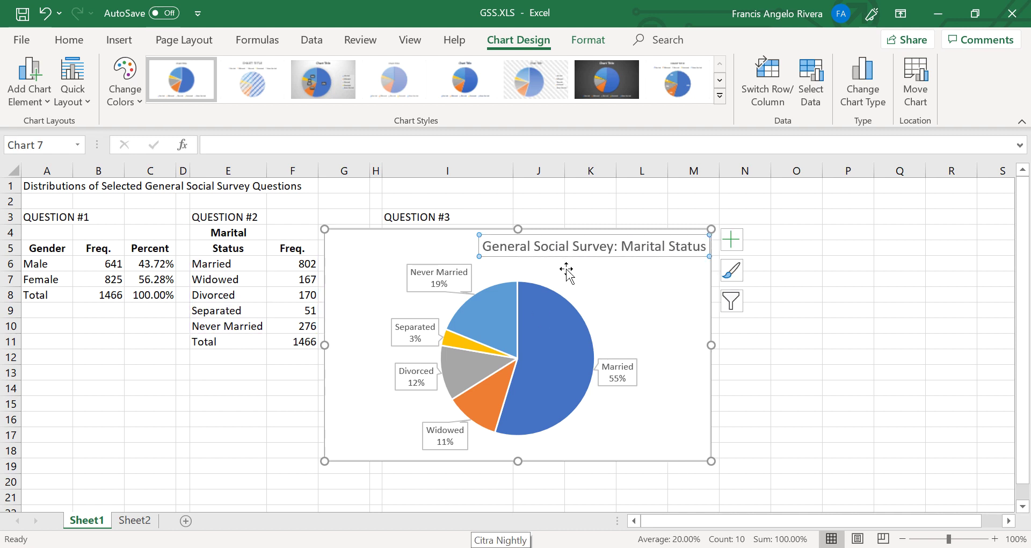
key(ctrl+z)
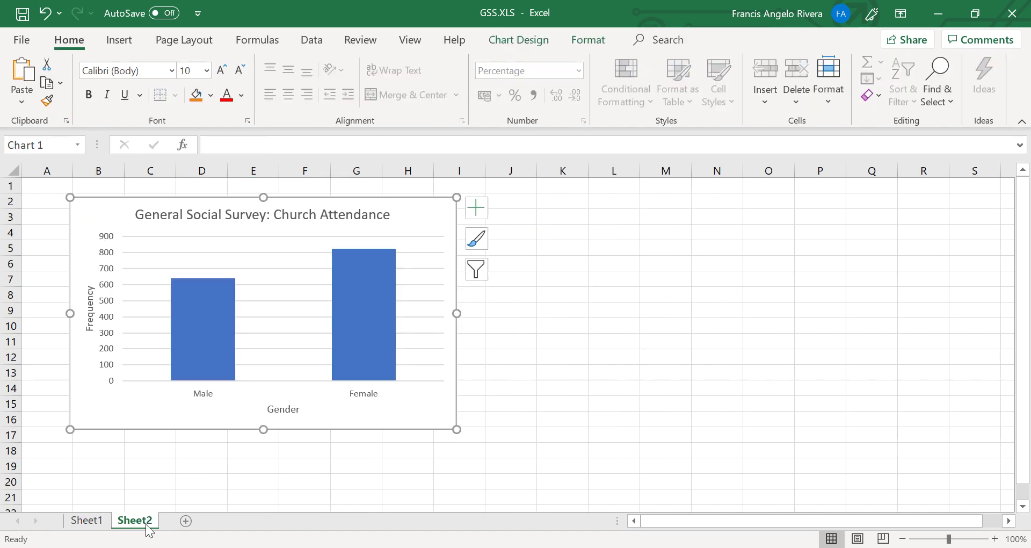
click(665, 309)
key(ctrl+v)
drag(686, 327, 533, 215)
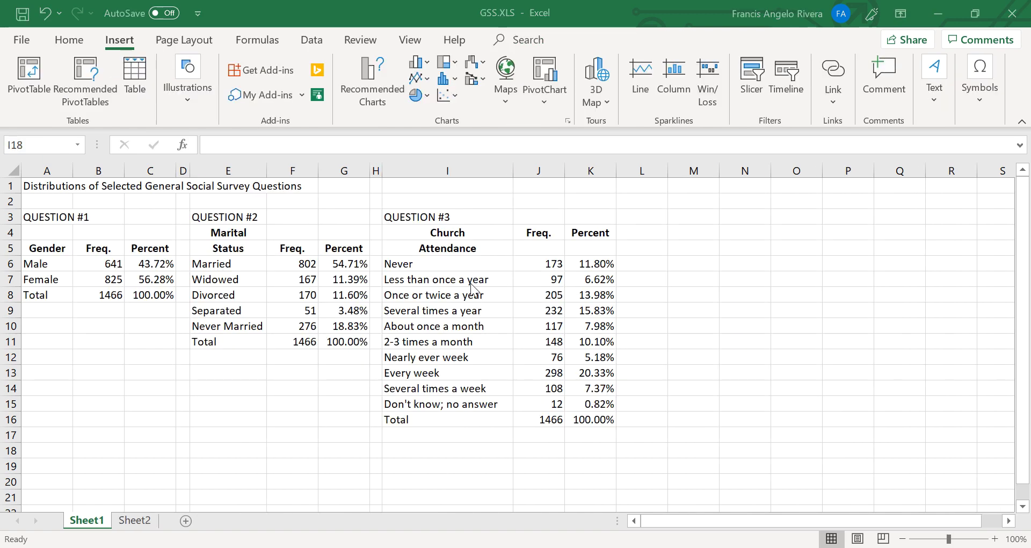
Insert a 3-D clustered bar chart of church attendance categories and frequencies (I6:J15).
mouse_move(444, 268)
mouse_down()
mouse_move(591, 404)
mouse_move(556, 404)
mouse_up()
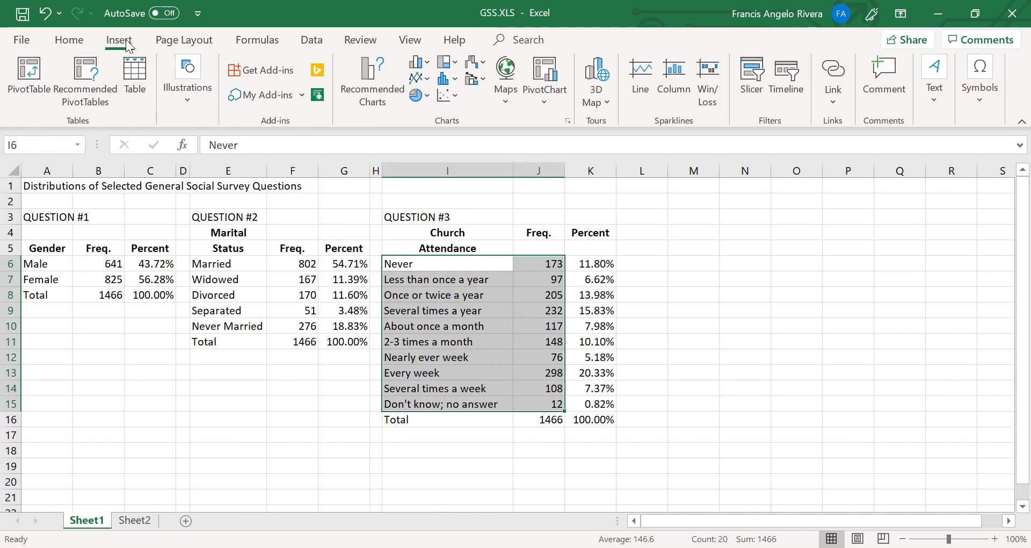
click(424, 62)
click(430, 338)
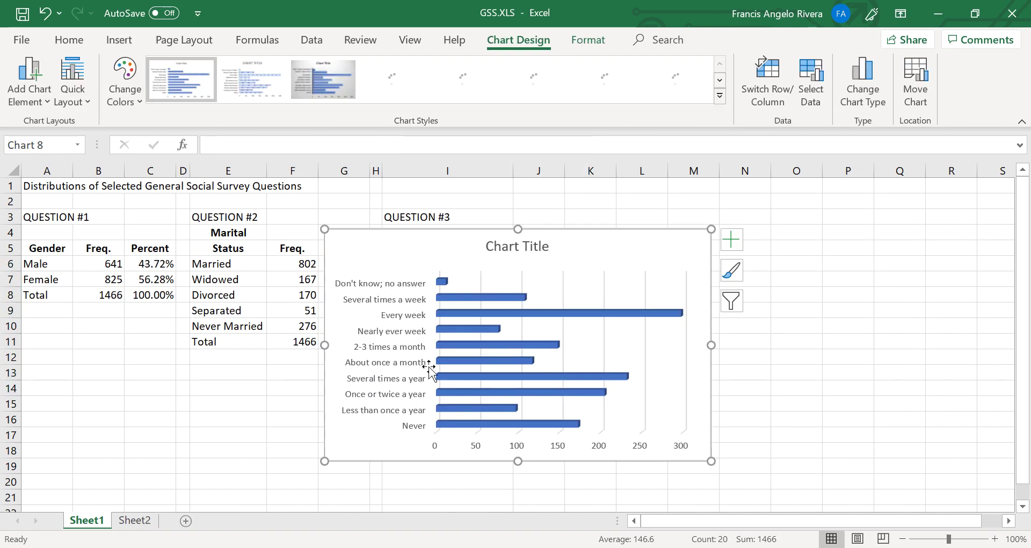
Title the bar chart 'General Social Survey: Church Attendance'.
click(537, 236)
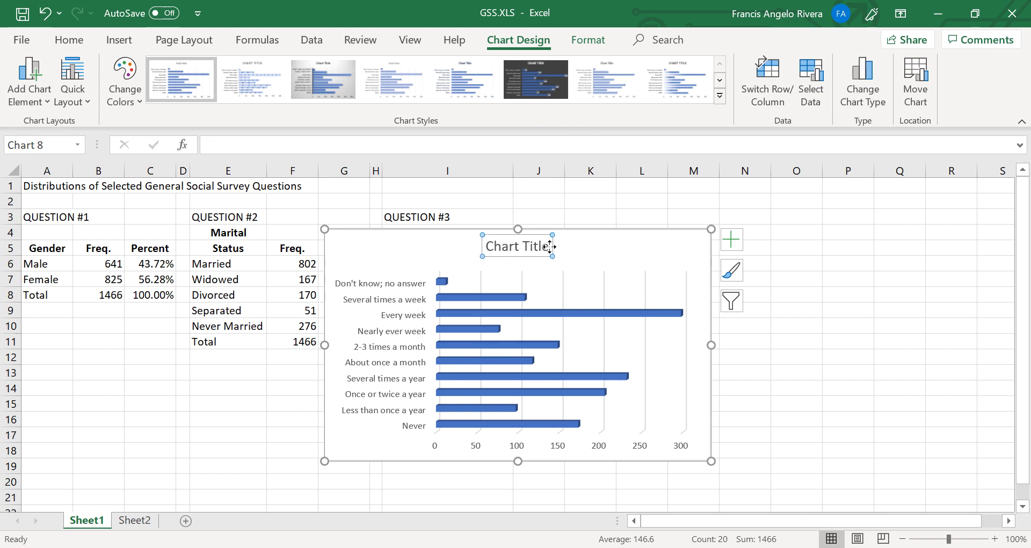
key(BackSpace)
key(BackSpace)
key(BackSpace)
key(BackSpace)
text(General Soi)
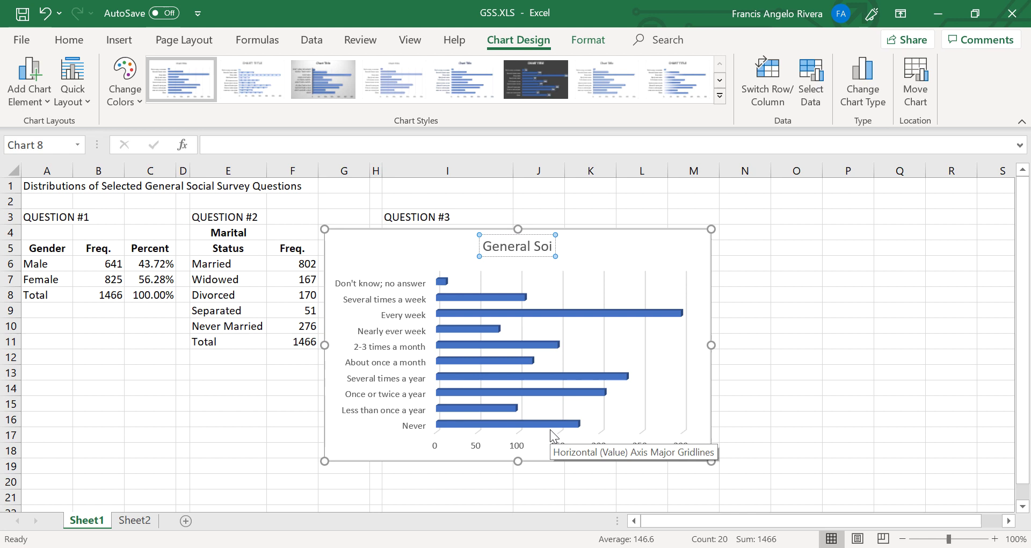
key(BackSpace)
text(cial Survey: Chur)
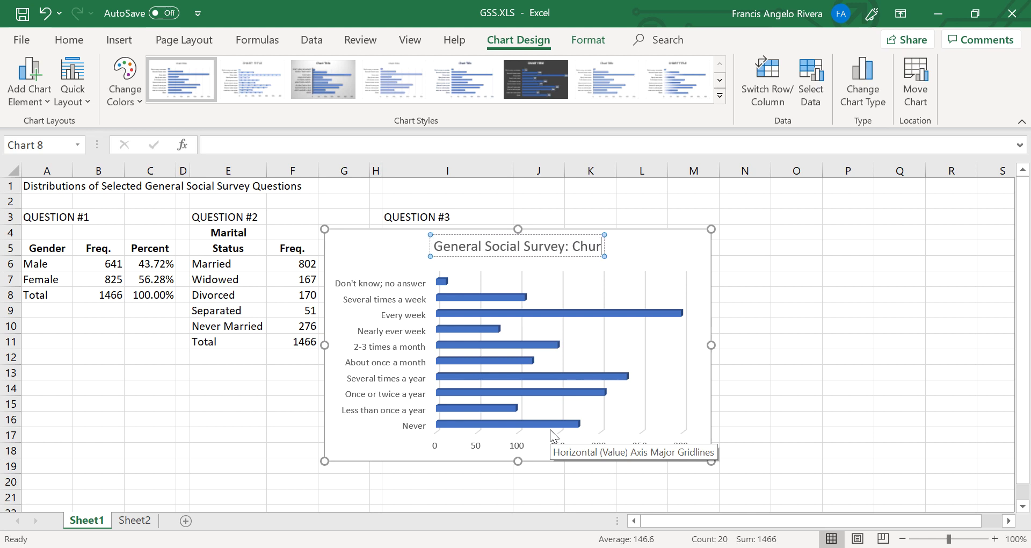
text(ch Attendance)
click(737, 247)
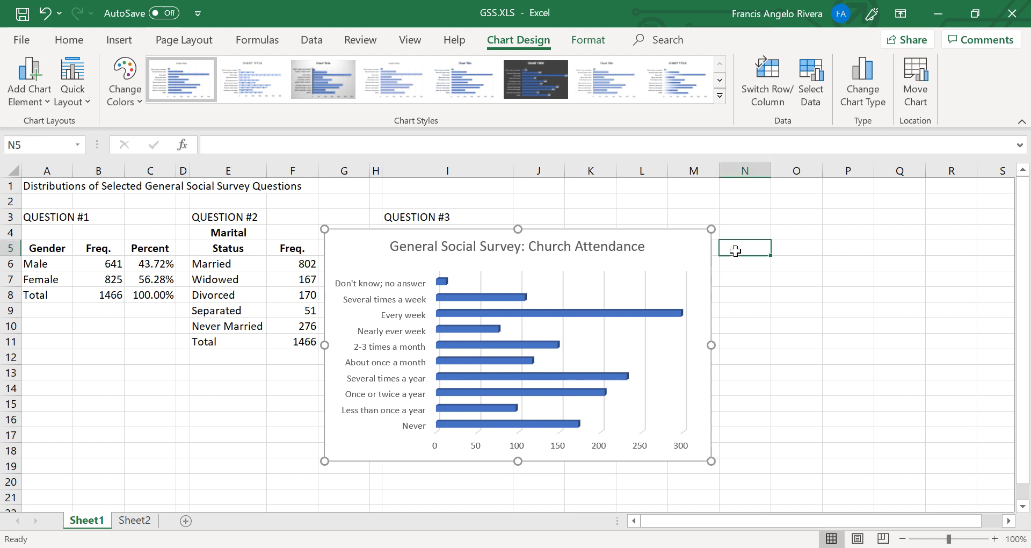
Add axis titles 'Church Attendance' (vertical) and 'Frequency' (horizontal) to the bar chart.
click(699, 247)
click(731, 239)
click(765, 278)
click(346, 342)
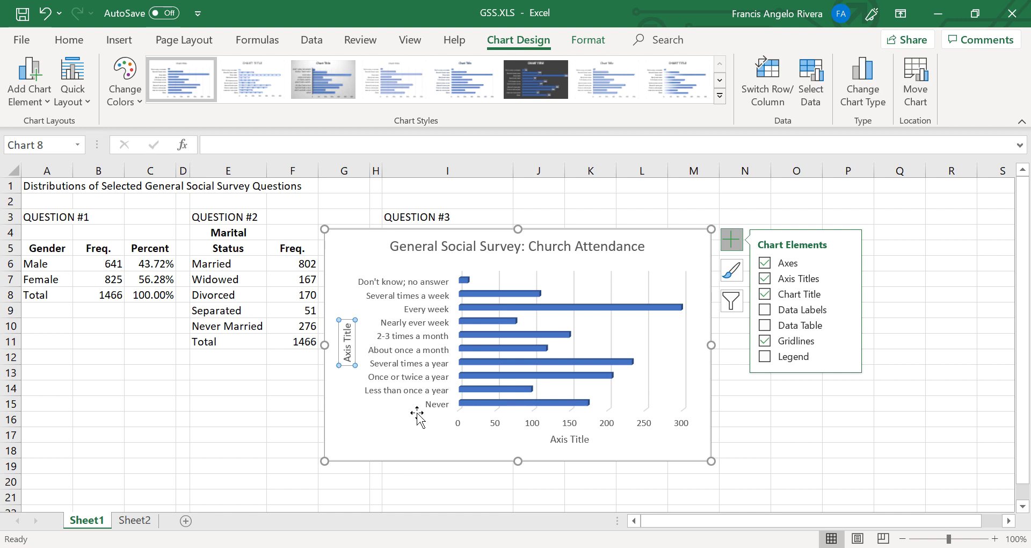
text(Ch)
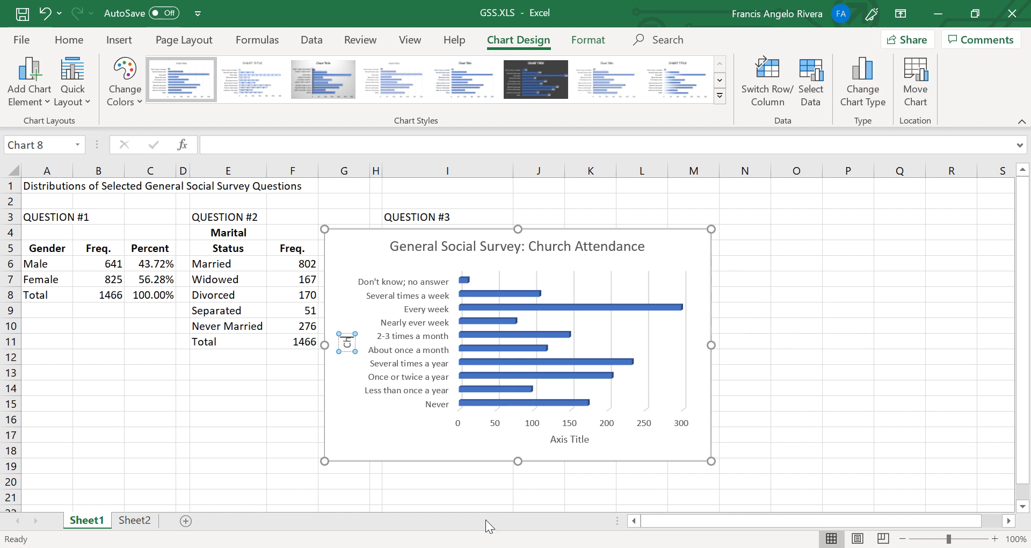
text(urch Attendance)
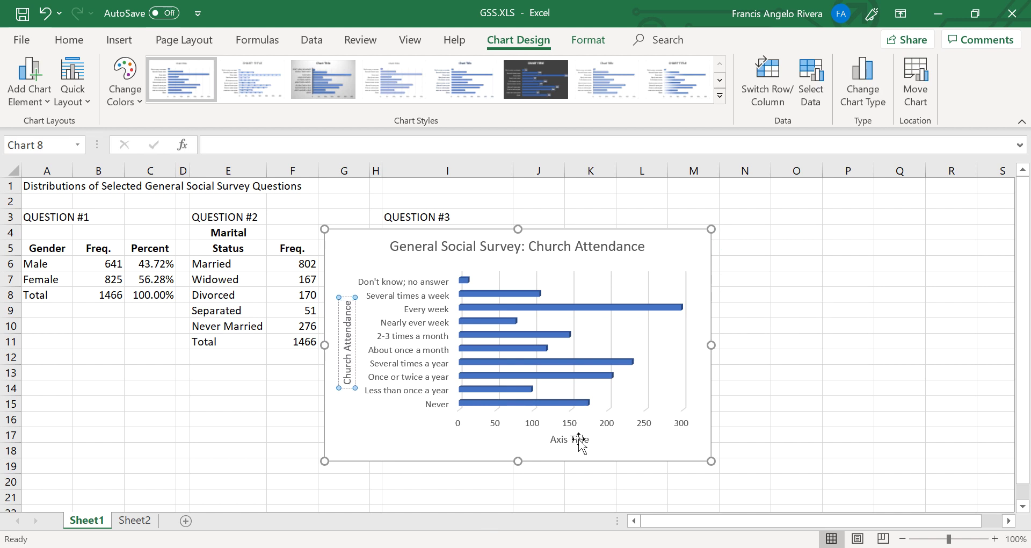
click(581, 439)
text(Freque)
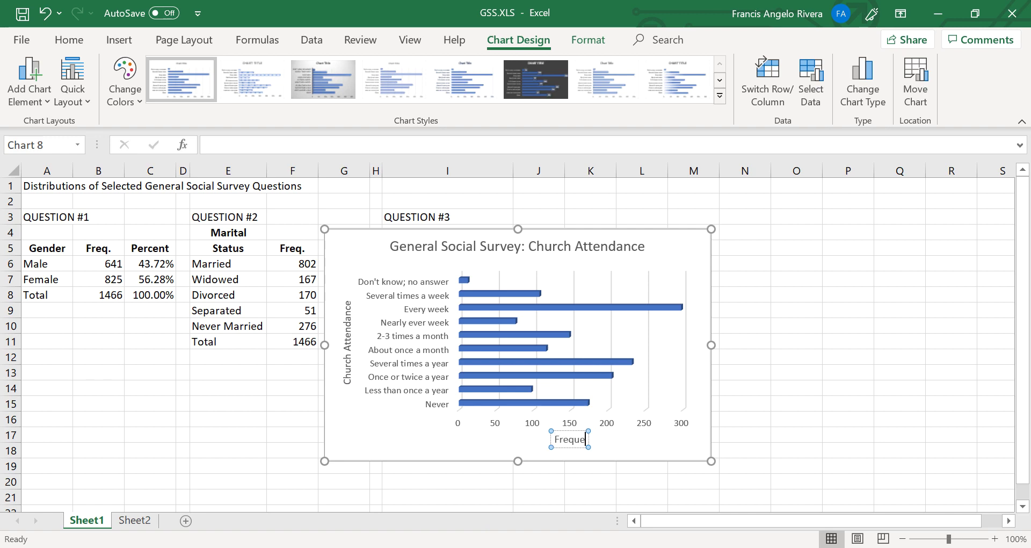
text(ncy)
click(672, 250)
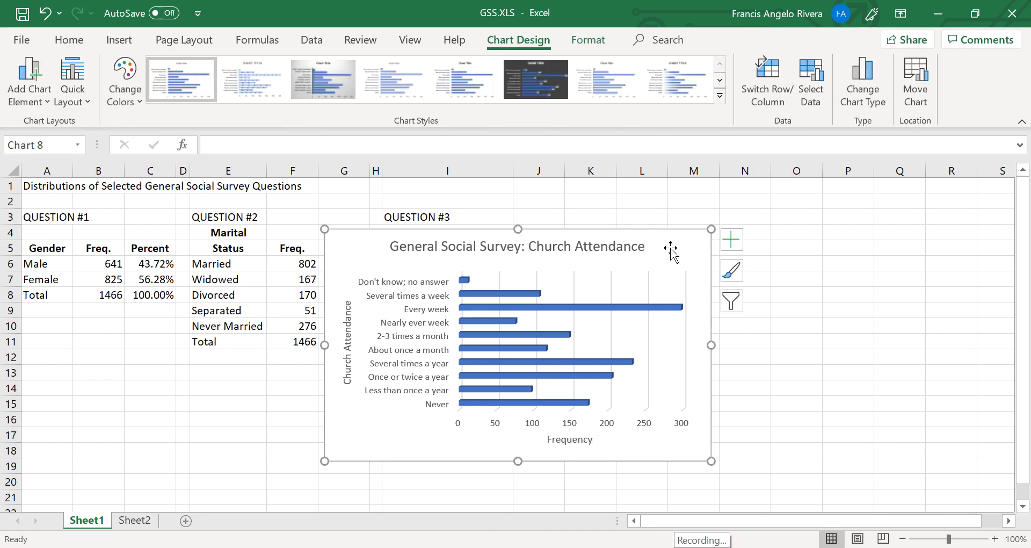
Move the church attendance chart to Sheet2 at cell G18, below the other charts.
key(Delete)
click(134, 520)
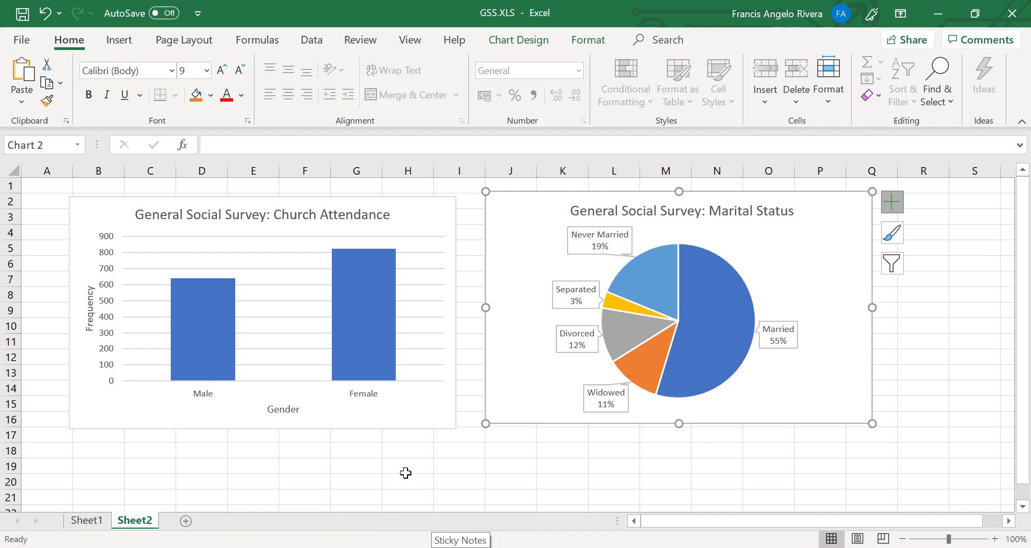
key(ctrl+v)
key(ctrl+z)
click(375, 457)
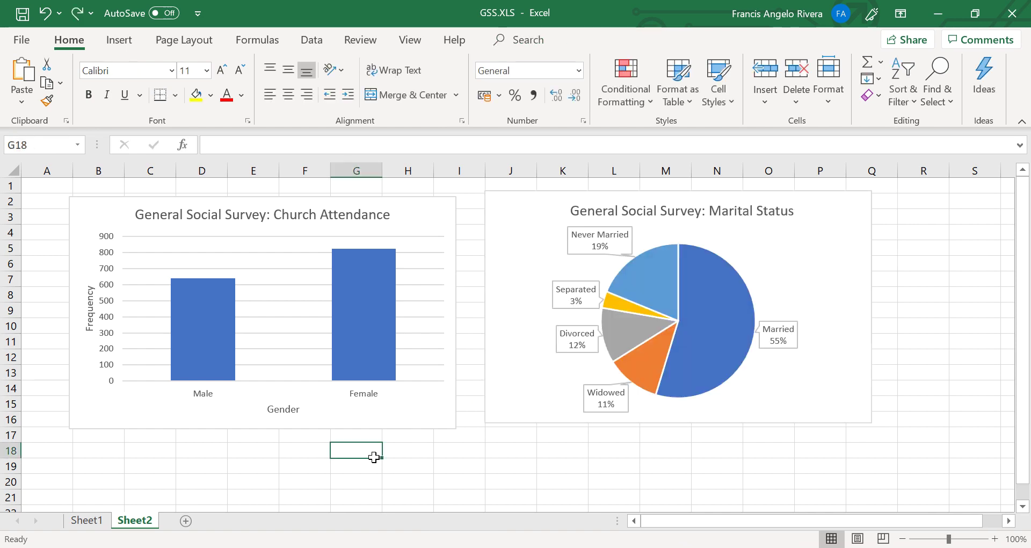
key(ctrl+v)
scroll(375, 457, down, 3)
ctrl+scroll(646, 335, down, 2)
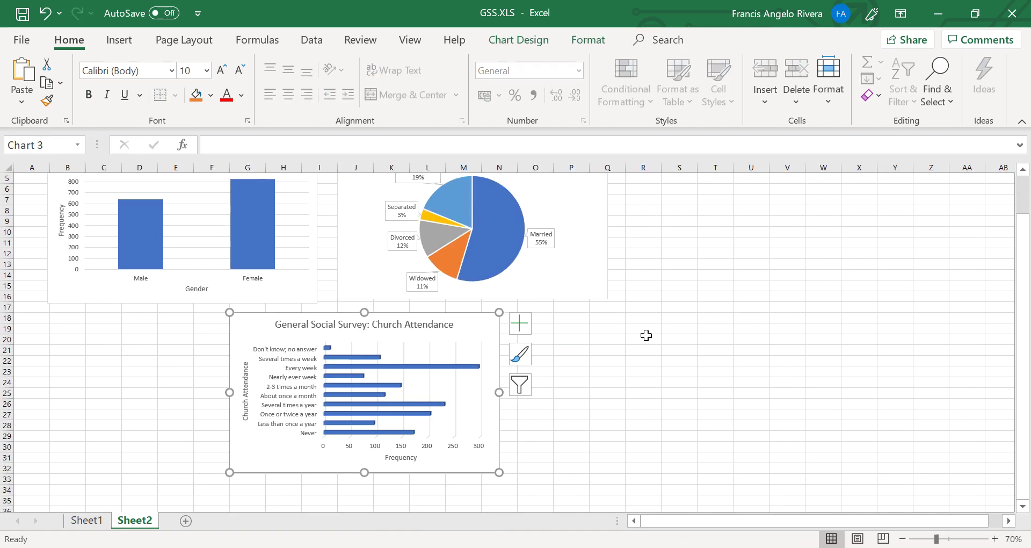
scroll(646, 335, up, 1)
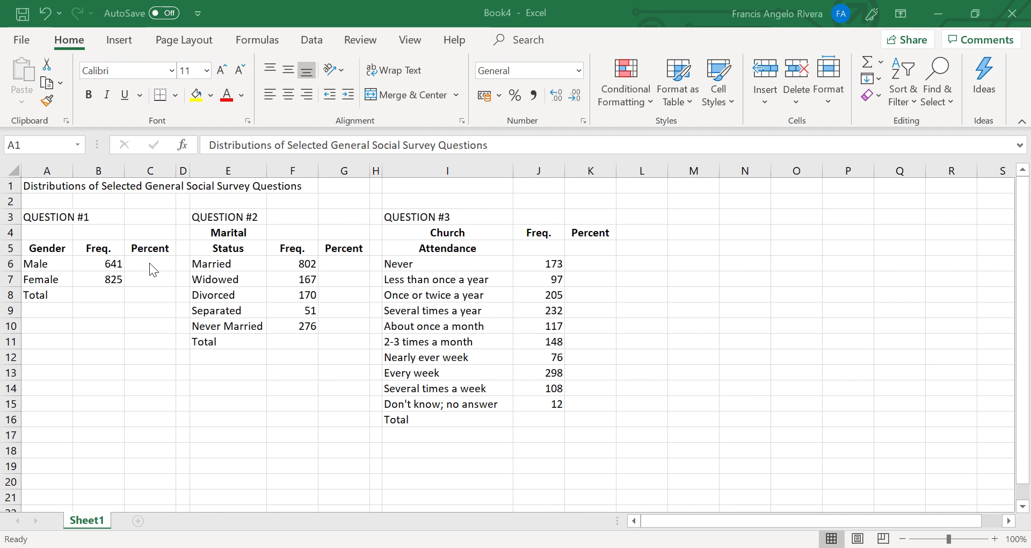
Total the Male and Female frequencies in B8 (1466) and copy the sum formula to C8.
click(101, 293)
text(=)
click(107, 264)
text(+)
click(107, 279)
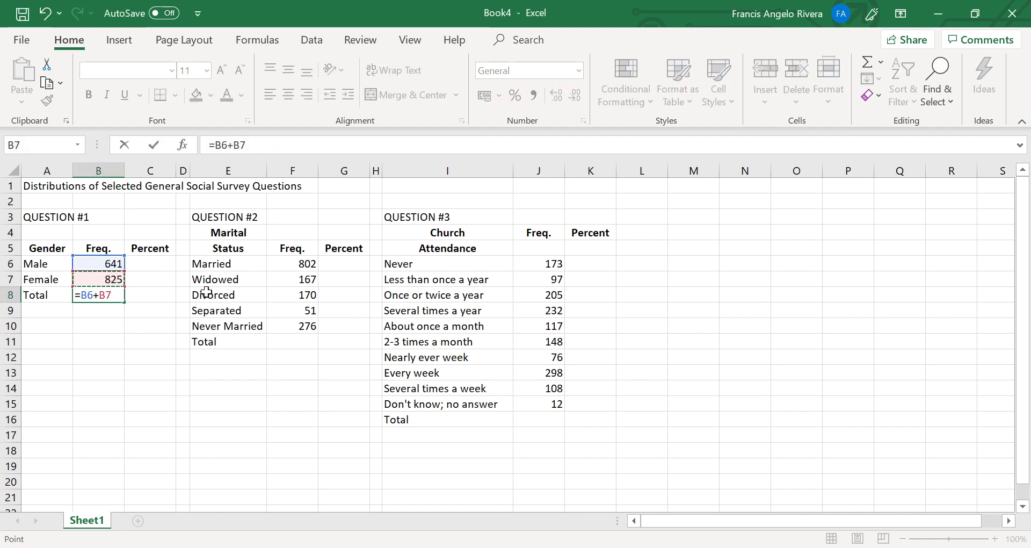
key(Return)
key(Up)
key(ctrl+c)
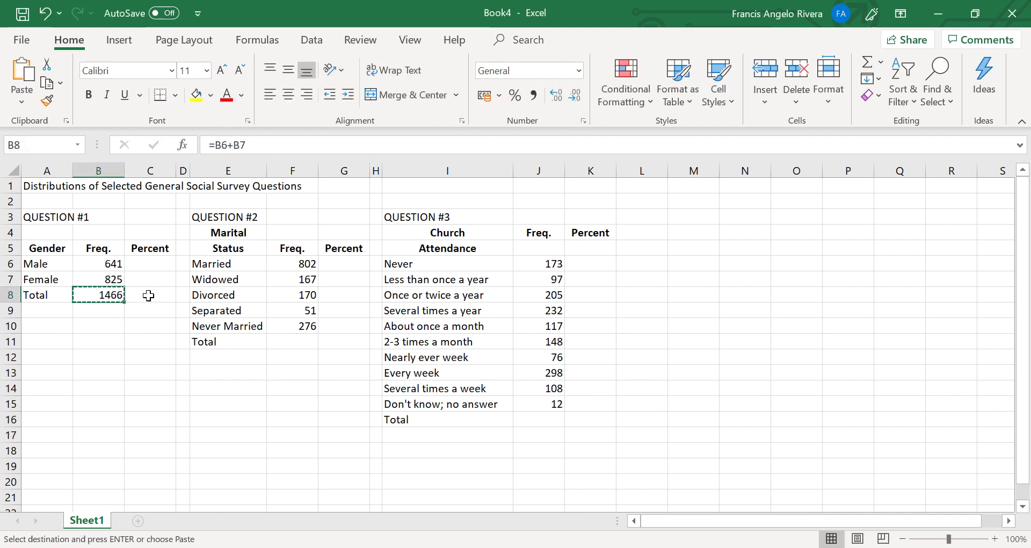
right_click(148, 296)
click(366, 286)
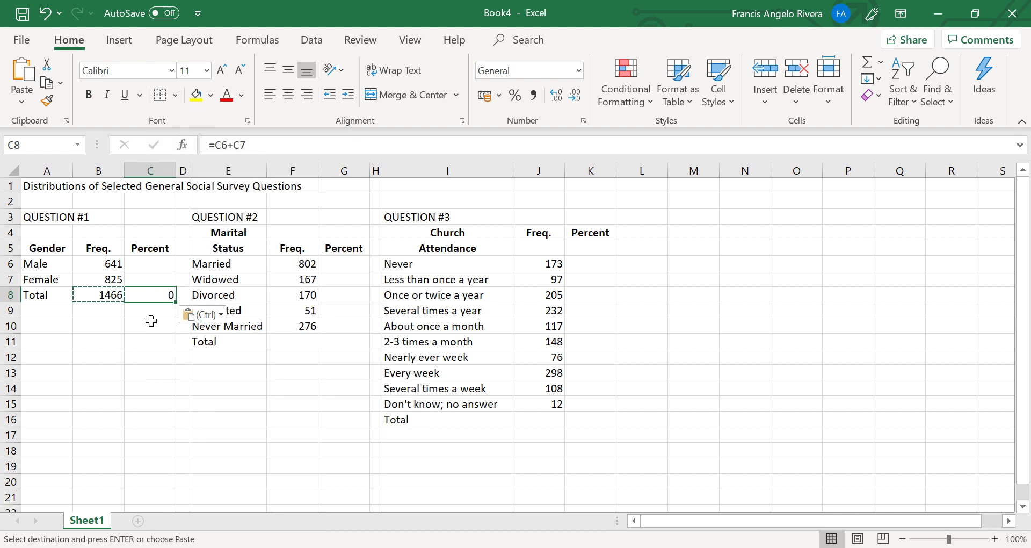
Compute the Male share in C6 as =B6/$B$8 and copy it to C7 for Female.
click(157, 260)
text(=)
click(108, 263)
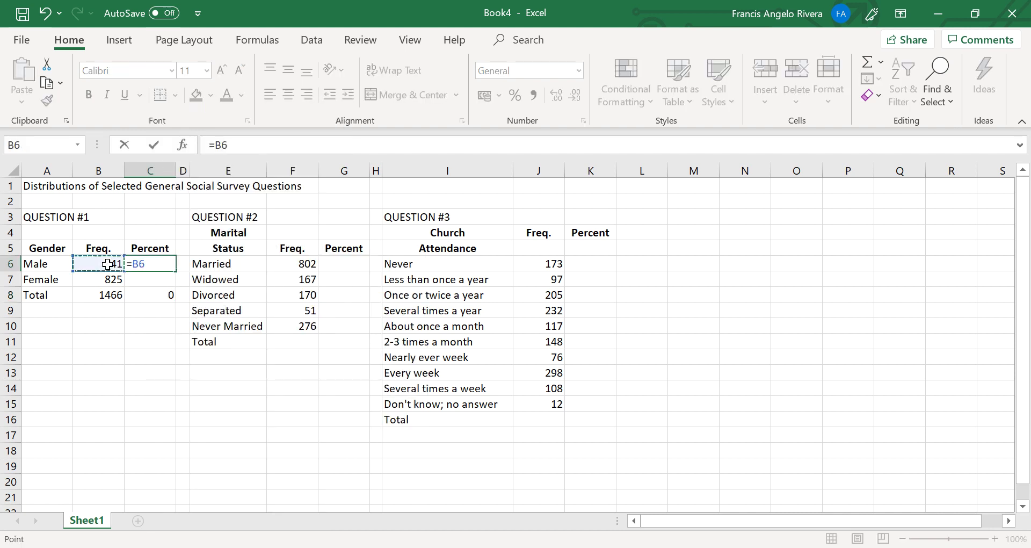
text(/)
text($B$8)
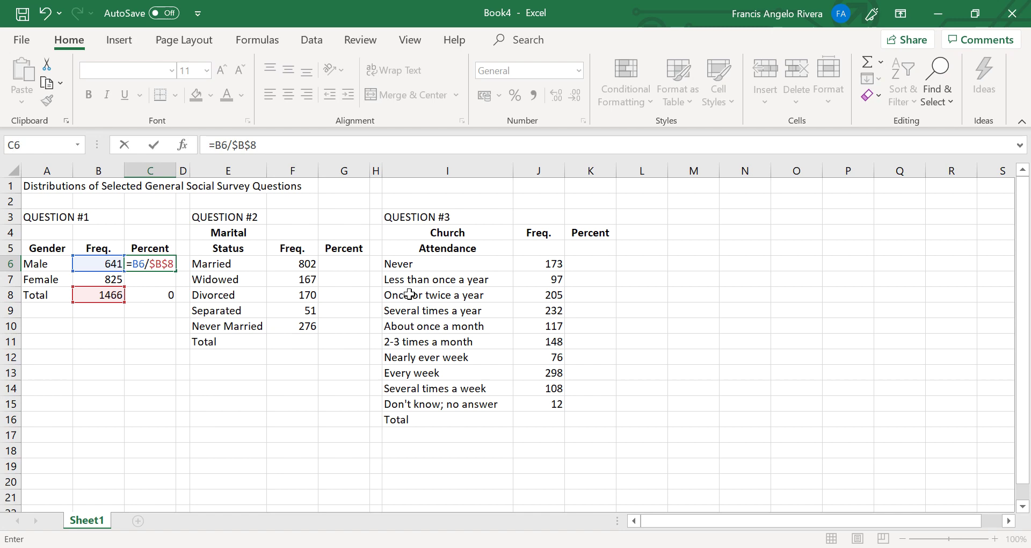
key(Return)
key(Up)
right_click(152, 264)
click(188, 193)
right_click(151, 279)
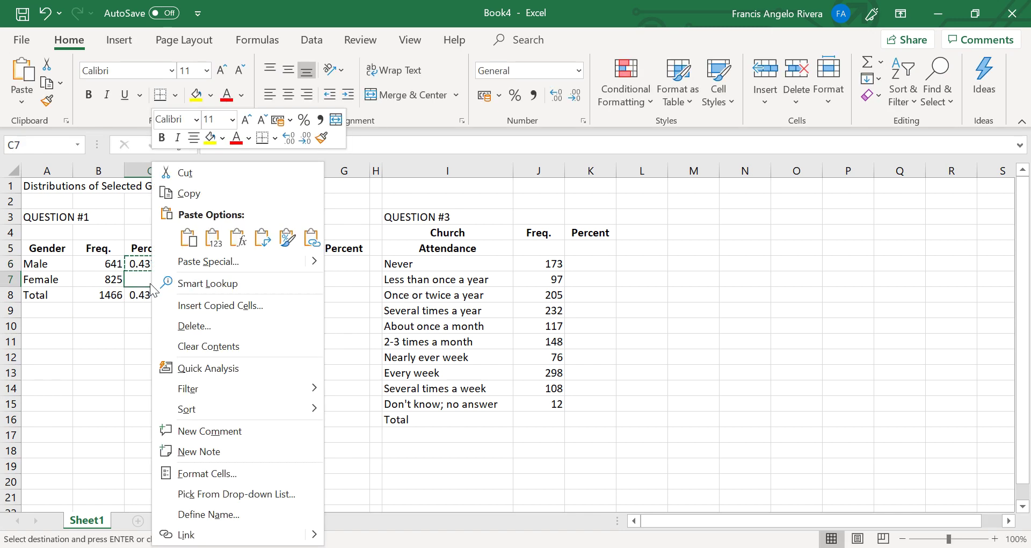
click(242, 260)
click(338, 293)
click(253, 376)
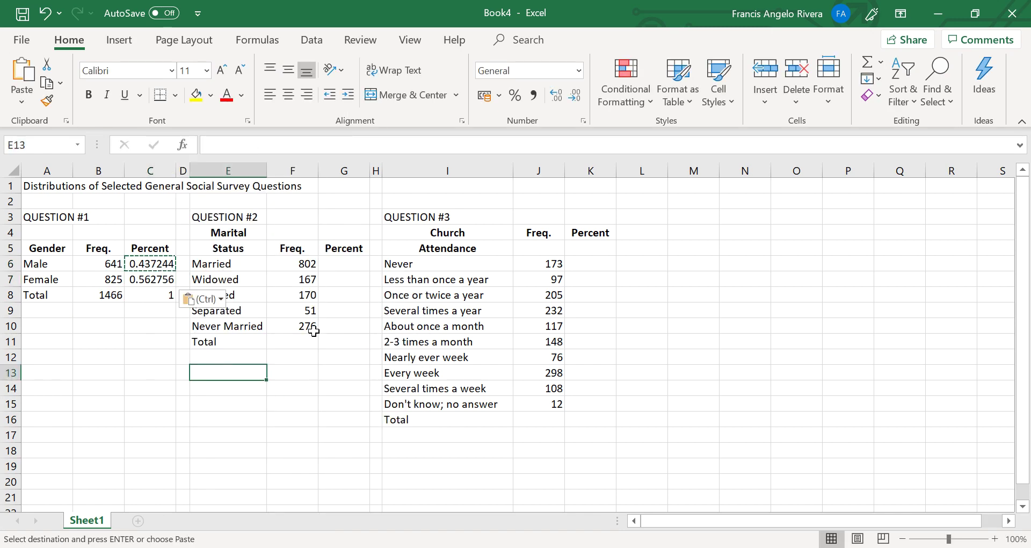
Total the Marital Status frequencies in F11 with =SUM (1466) and copy it to G11.
click(293, 342)
text(=SUM()
drag(306, 264, 306, 327)
key(Return)
right_click(299, 342)
click(331, 193)
right_click(346, 342)
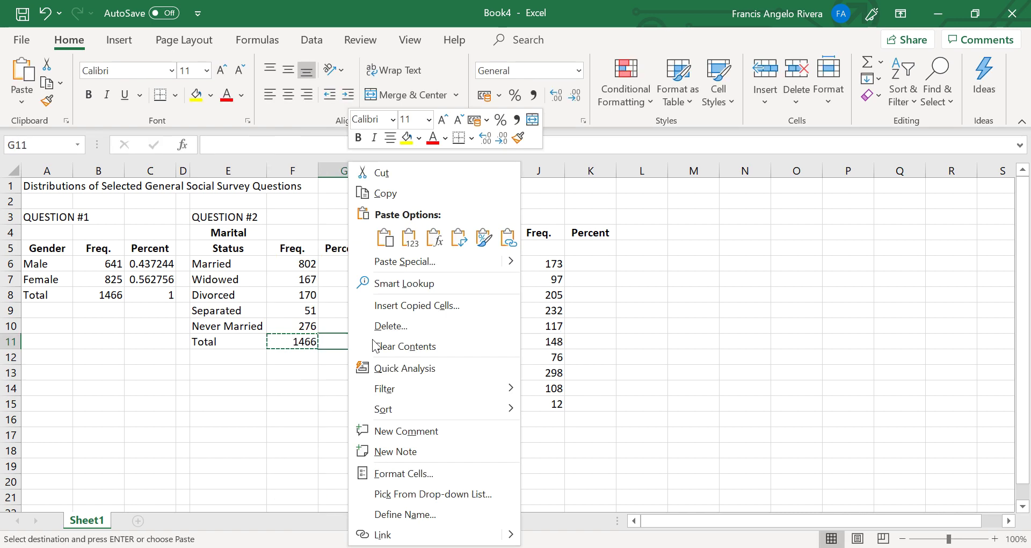
key(Return)
Enter =F6/$F$11 in G6 and fill it down the Marital Status rows.
click(346, 262)
text(=)
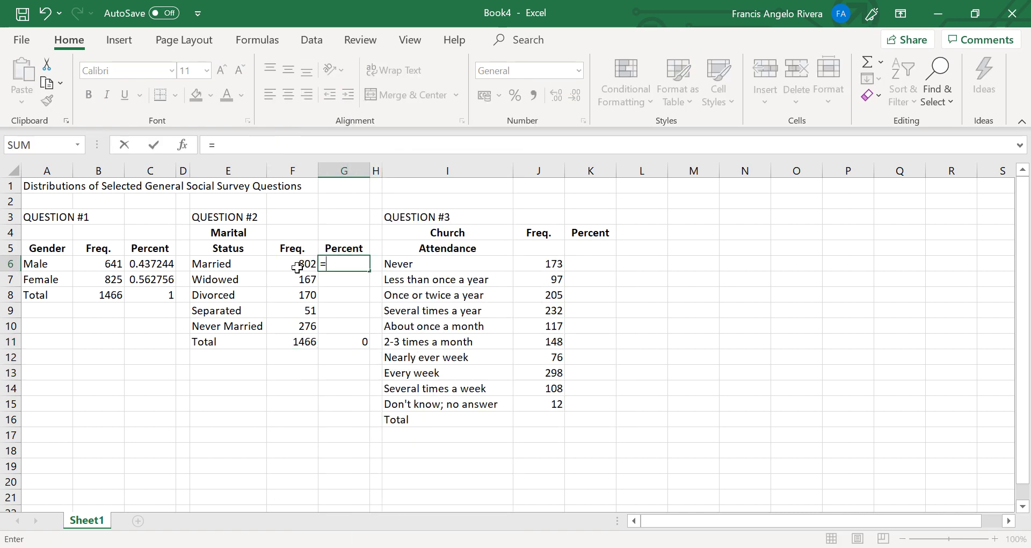
click(297, 268)
text(/$F$11)
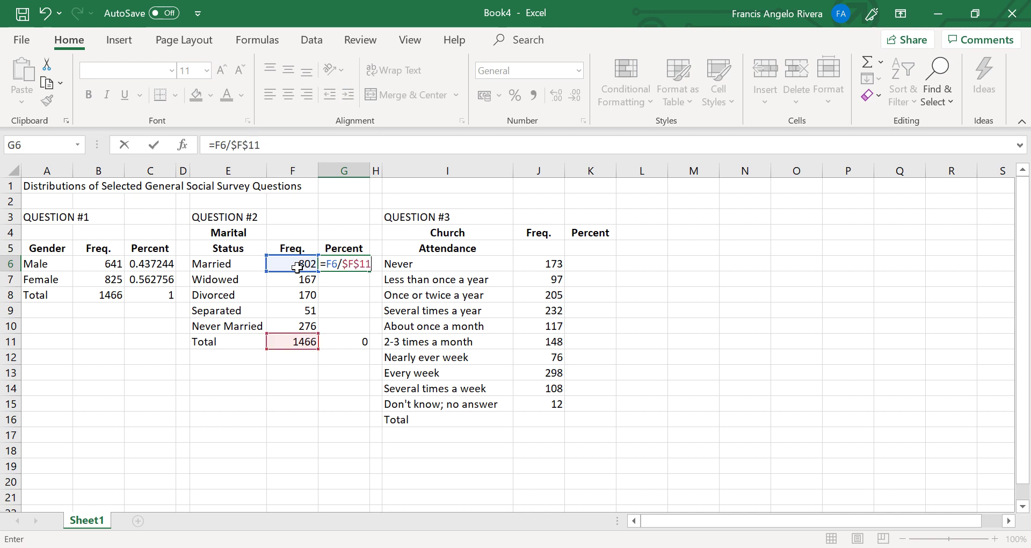
key(Return)
click(329, 264)
drag(369, 271, 347, 328)
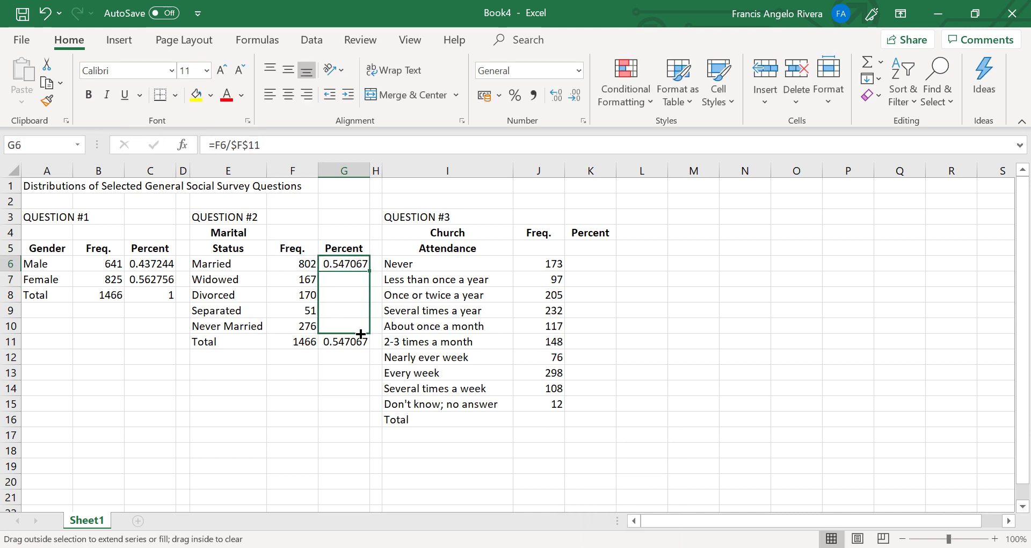
Total the Church Attendance frequencies J6:J15 in J16 (1466) and copy it to K16.
click(550, 415)
text(=SUM)
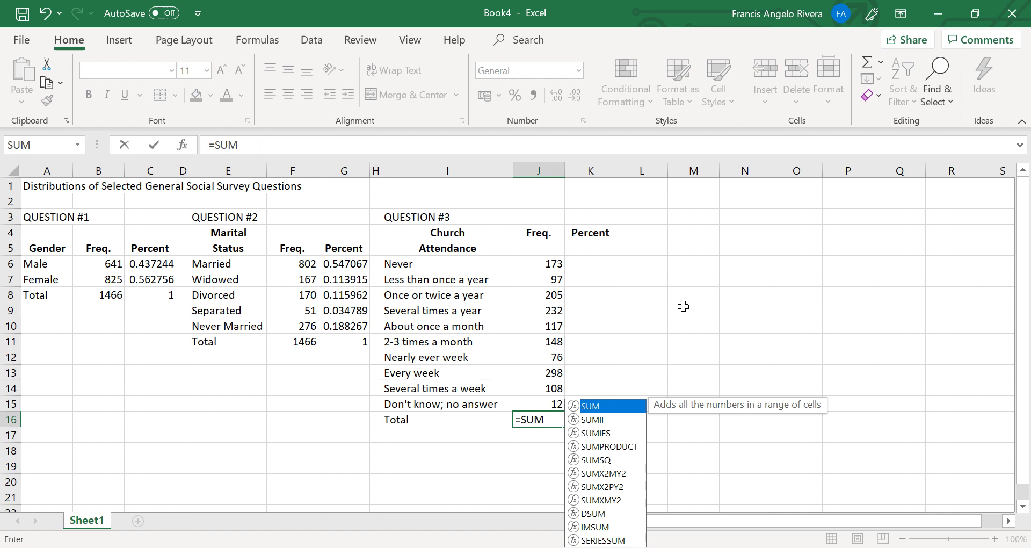
text(()
drag(553, 264, 553, 404)
key(Return)
click(552, 418)
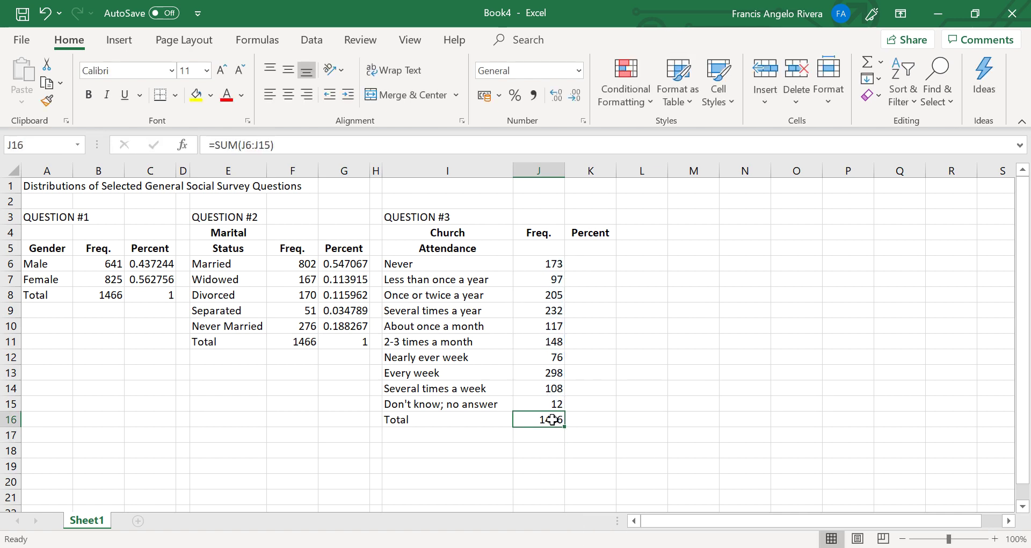
key(ctrl+c)
click(588, 420)
key(ctrl+v)
Enter =J6/$J$16 in K6 and fill it down the attendance rows.
click(591, 264)
text(=)
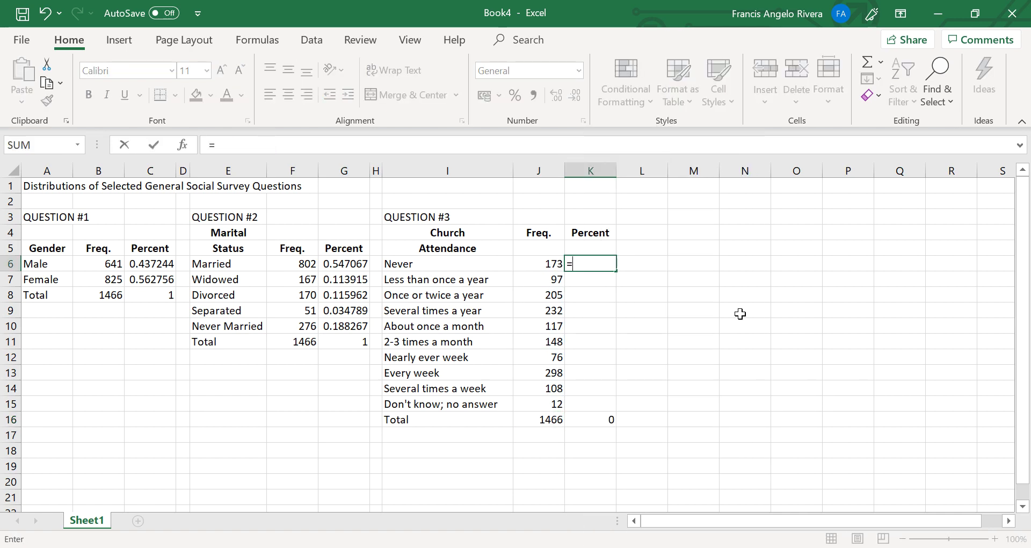
key(Left)
text(/$J$)
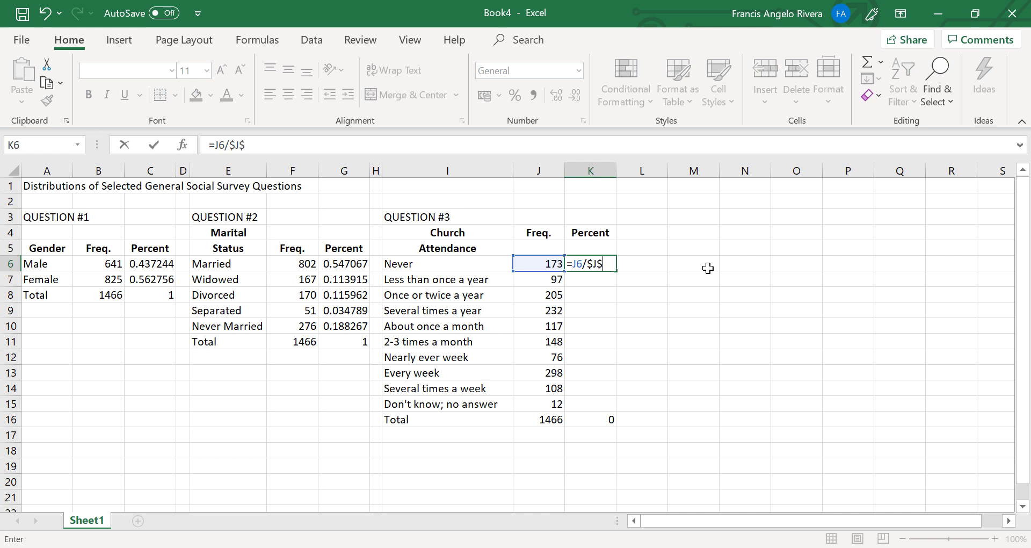
text(16)
key(ctrl+Return)
drag(617, 270, 617, 407)
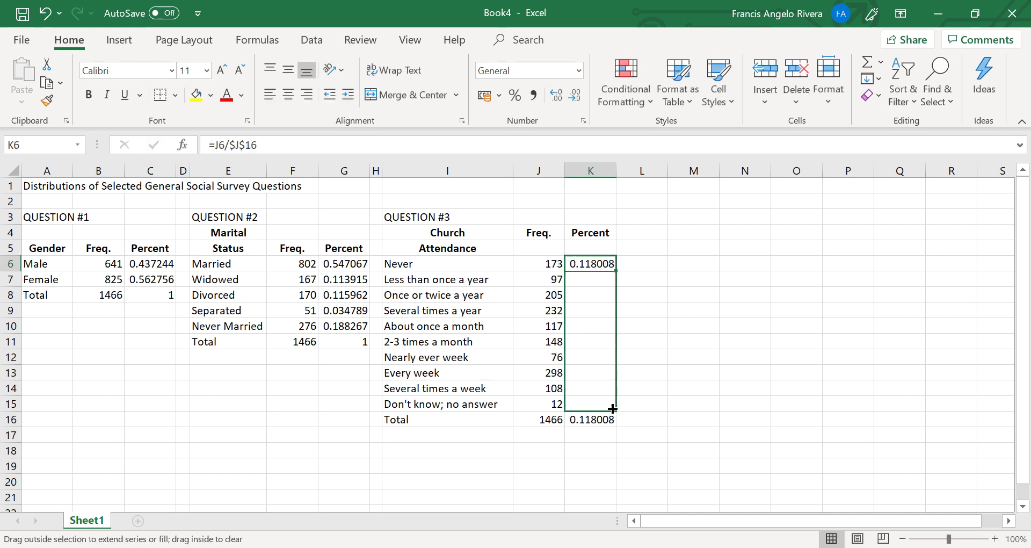
click(645, 262)
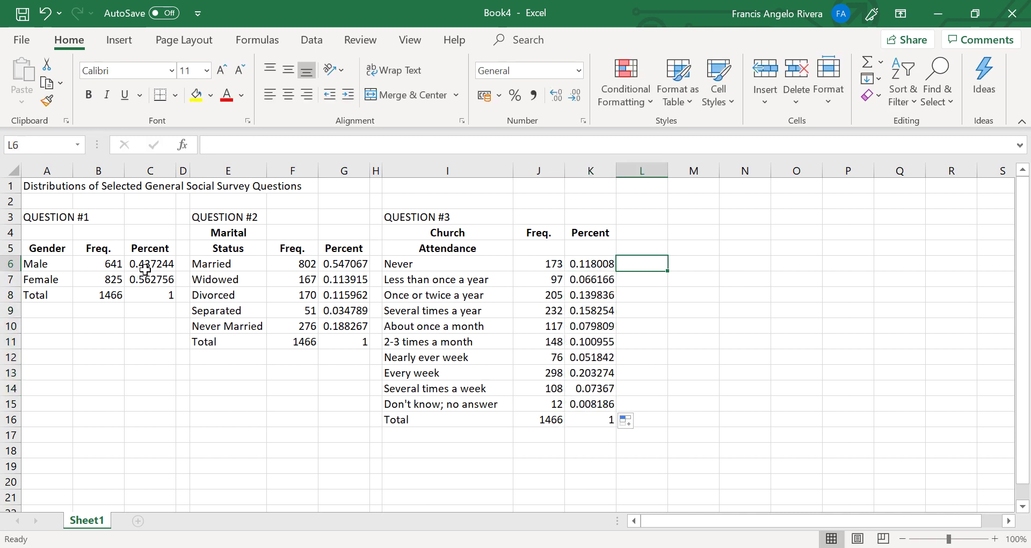
Format the Gender percents C6:C8 and Marital percents G6:G11 as Percentage.
drag(145, 269, 145, 293)
right_click(145, 293)
click(168, 472)
click(48, 273)
click(329, 523)
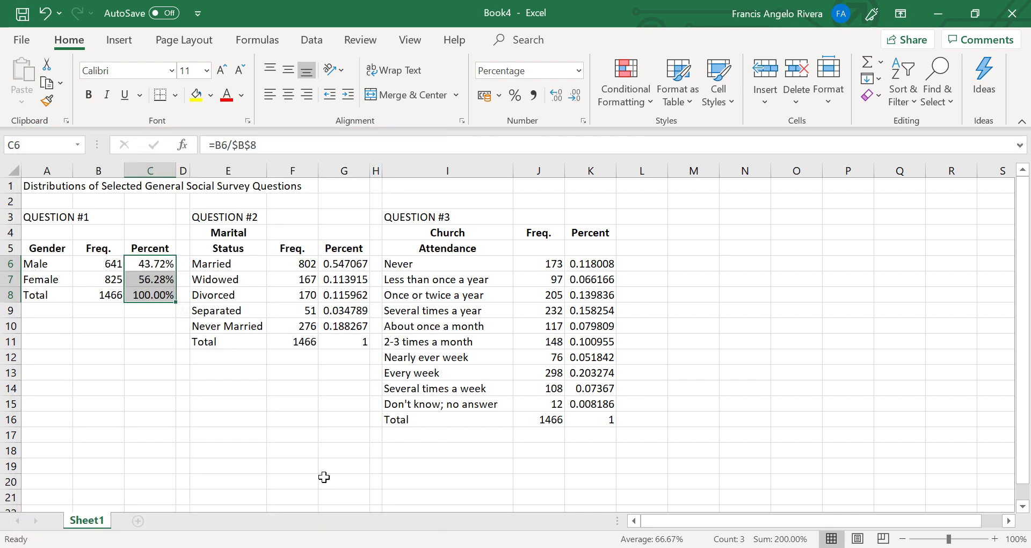
drag(344, 263, 343, 342)
right_click(344, 341)
click(370, 335)
click(258, 267)
click(513, 524)
Format the attendance percents K6:K15 as Percentage.
drag(586, 263, 586, 402)
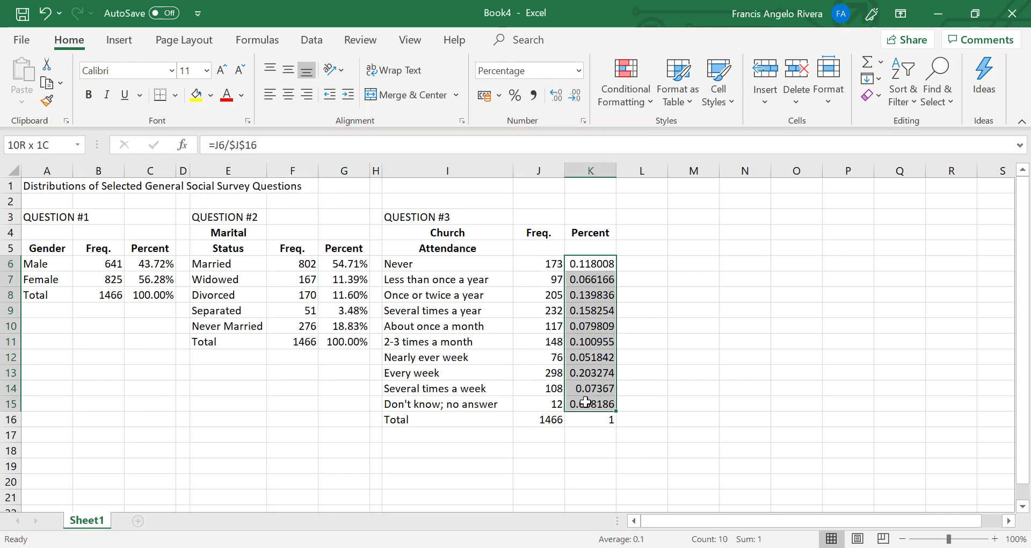
right_click(585, 401)
click(644, 344)
click(484, 279)
click(744, 525)
click(797, 357)
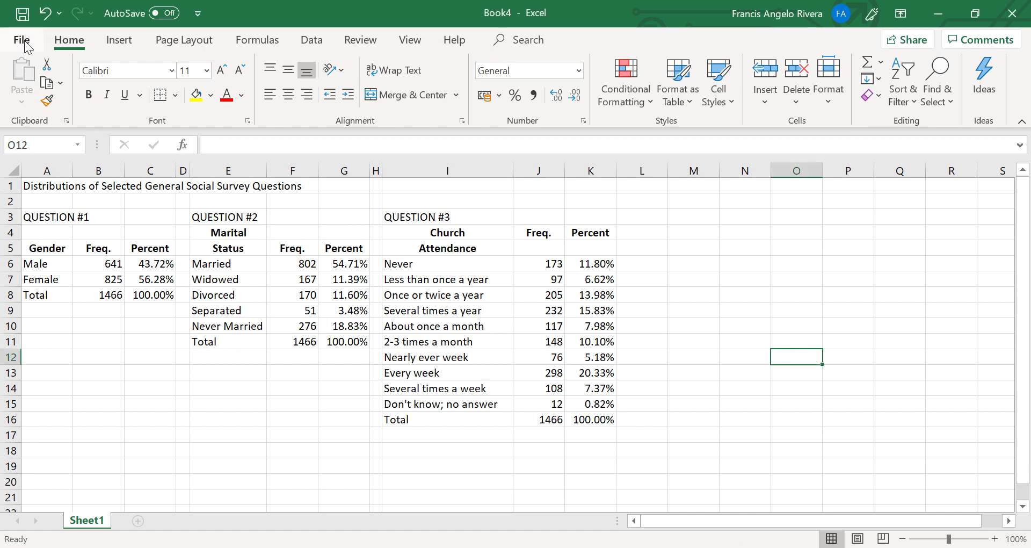
Use Save As on This PC to save the workbook to the Desktop as GSS.XLS.
click(31, 40)
click(54, 269)
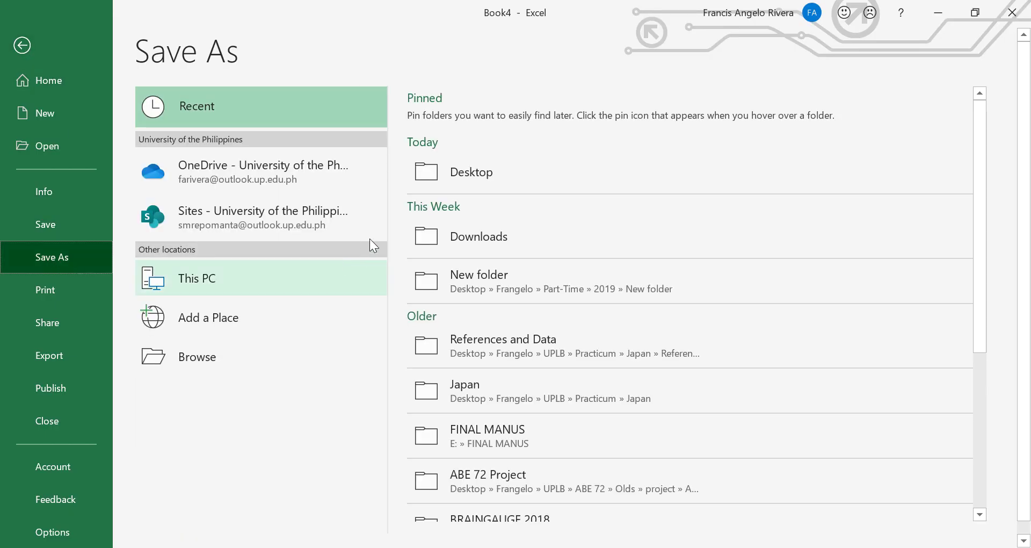
click(476, 170)
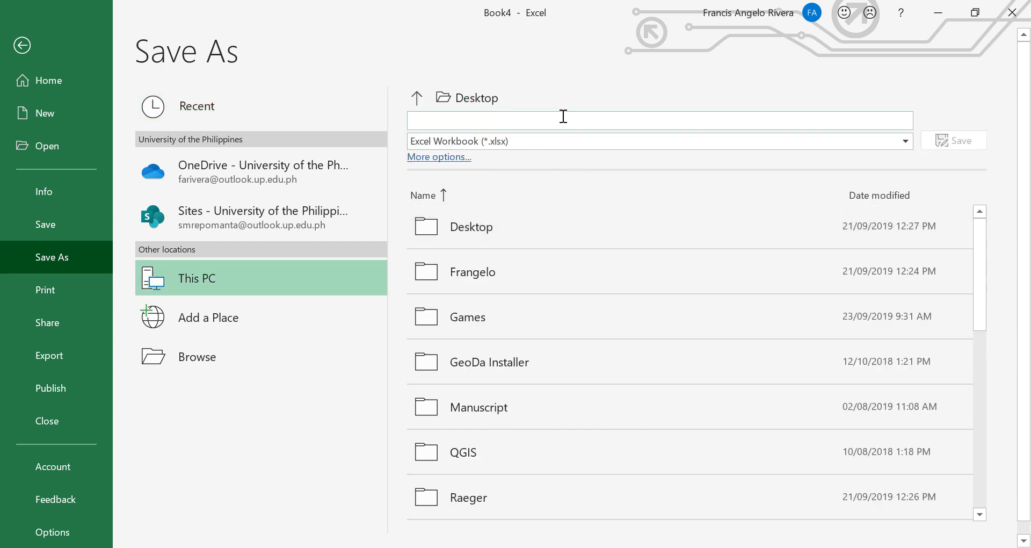
text(GSS.XLS)
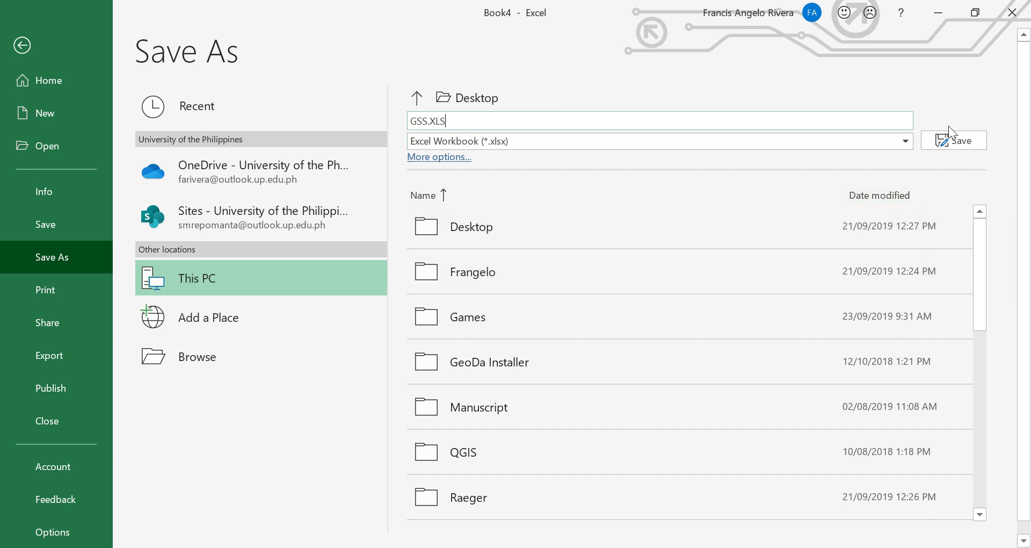
click(964, 137)
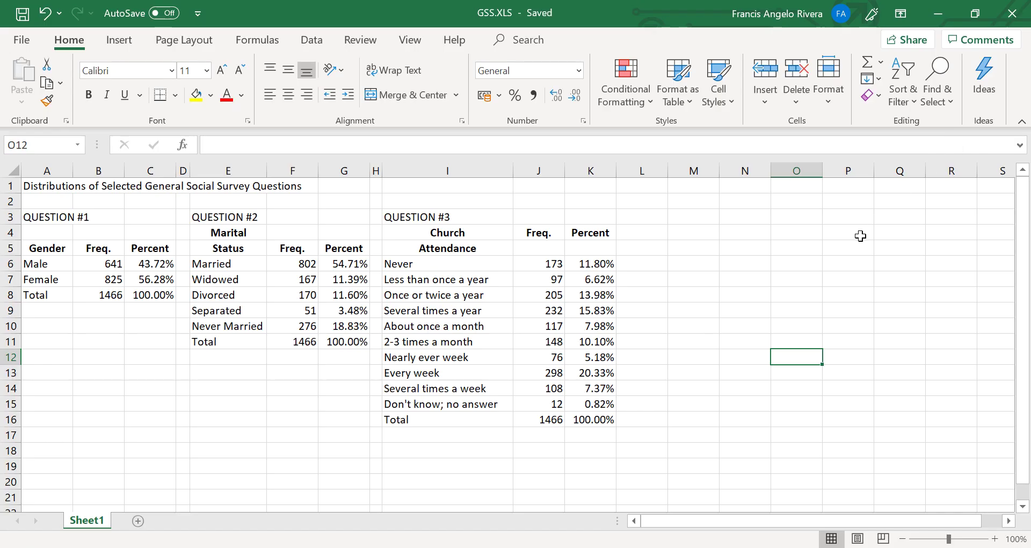